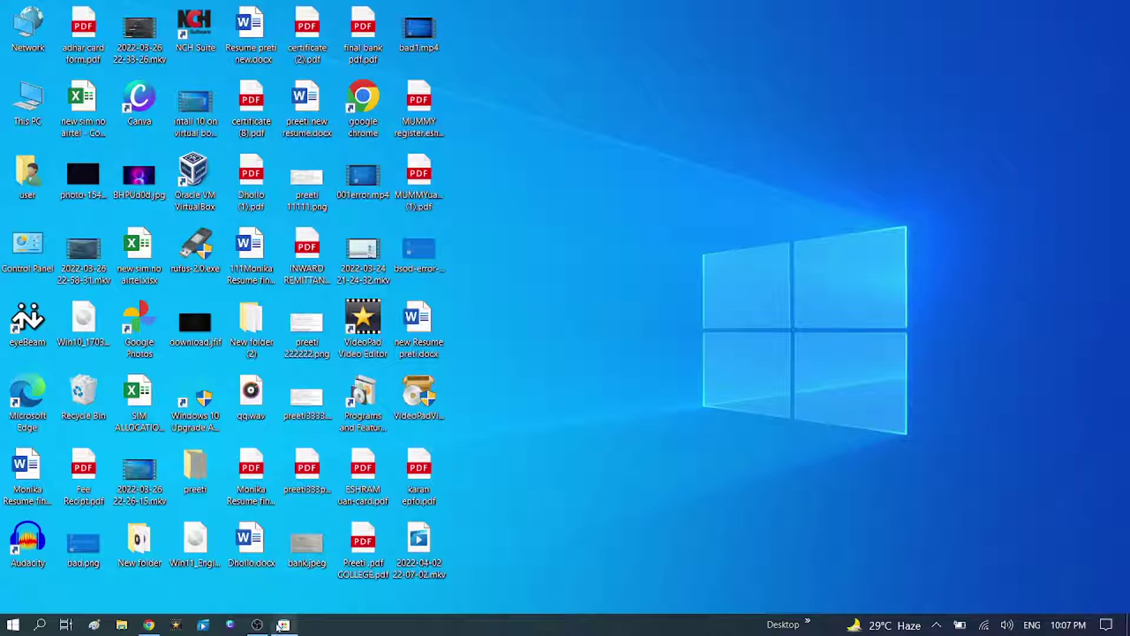
- Check how the Apps, Gaming and Home pages load in Microsoft Store, and minimize its window
left_click(284, 624)
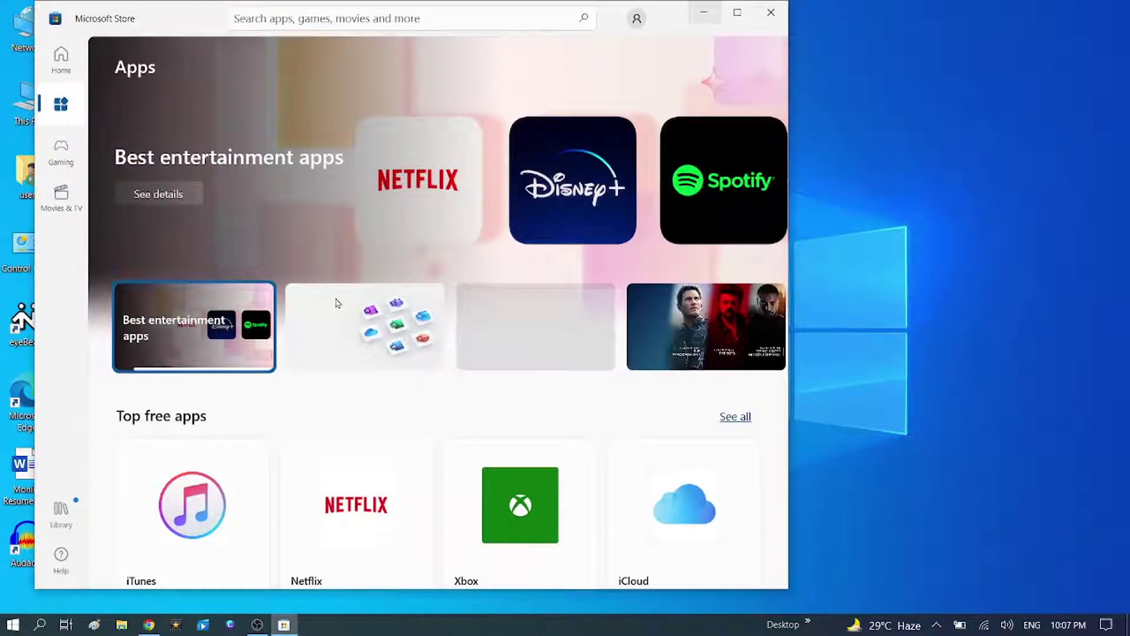
left_click(61, 106)
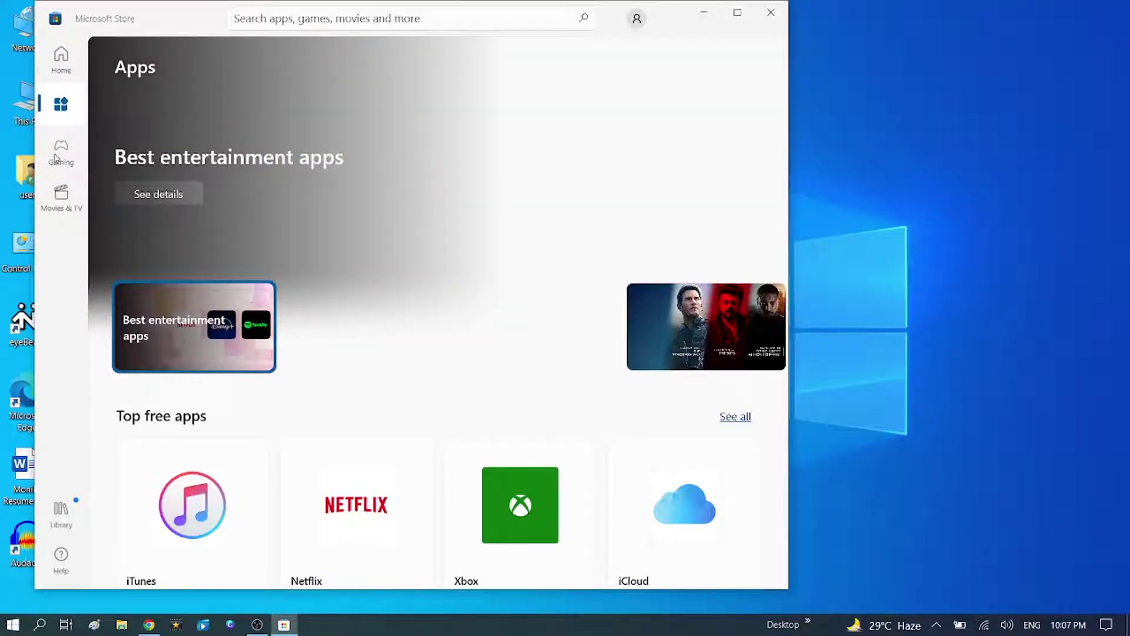
key("alt+Left")
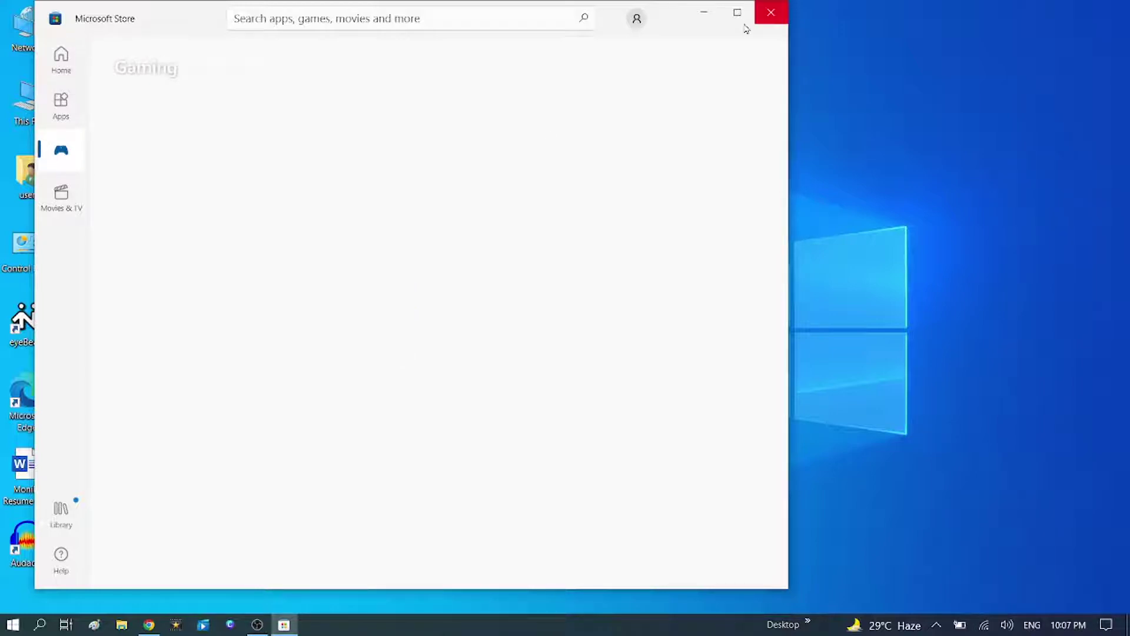
key("alt+Left")
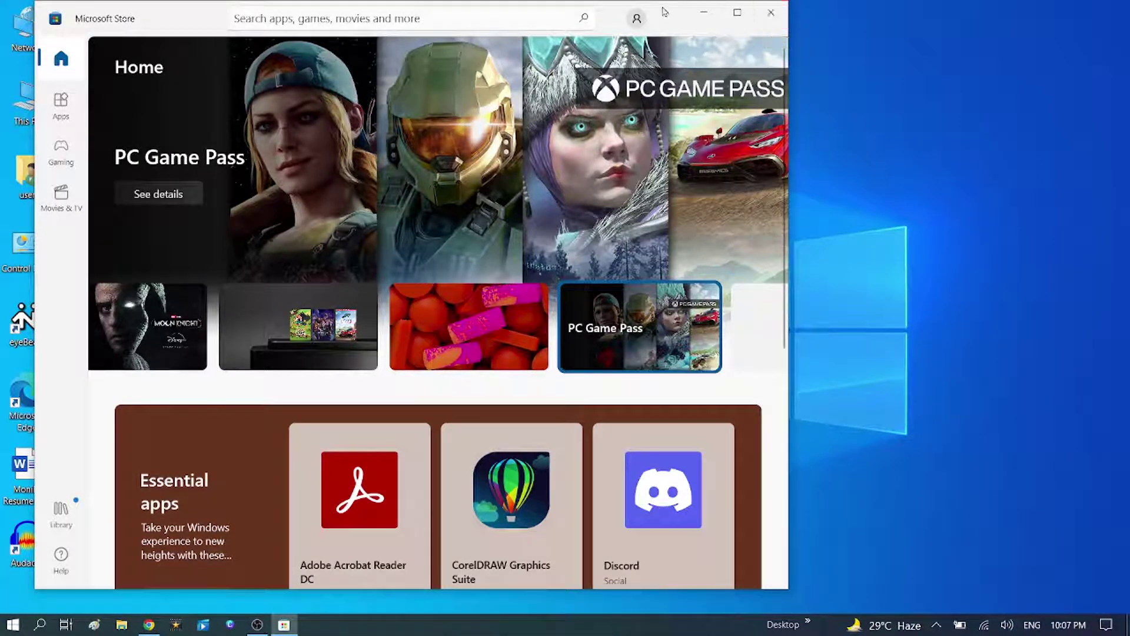
left_click(703, 14)
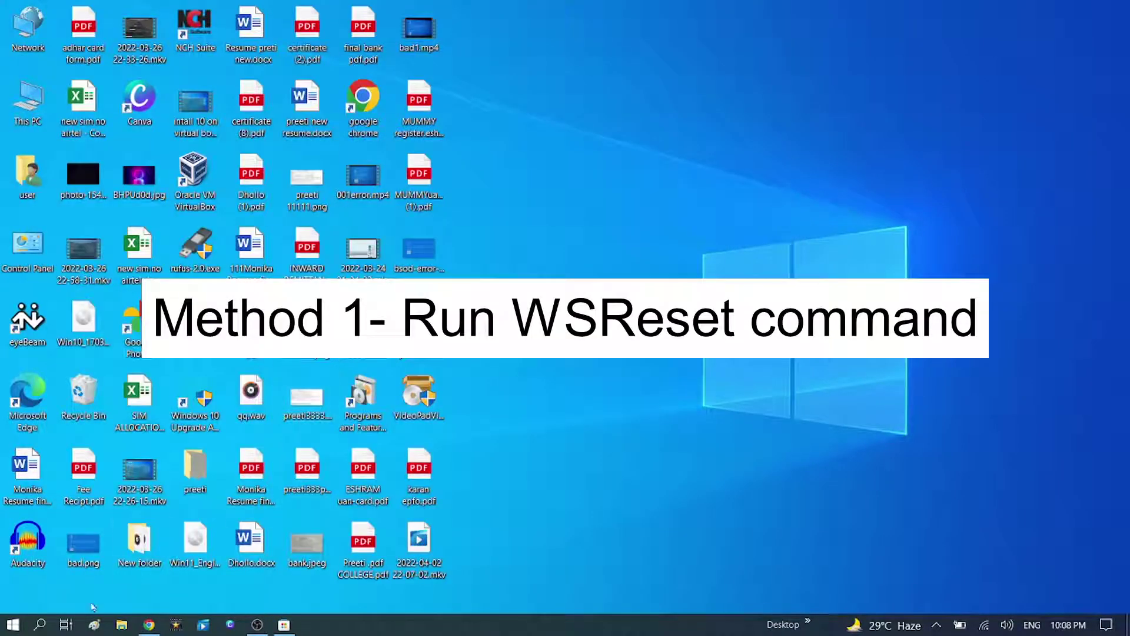
- Find and run the wsreset command from Windows search, and close the Microsoft Store window once it reopens
left_click(32, 629)
type("wsres")
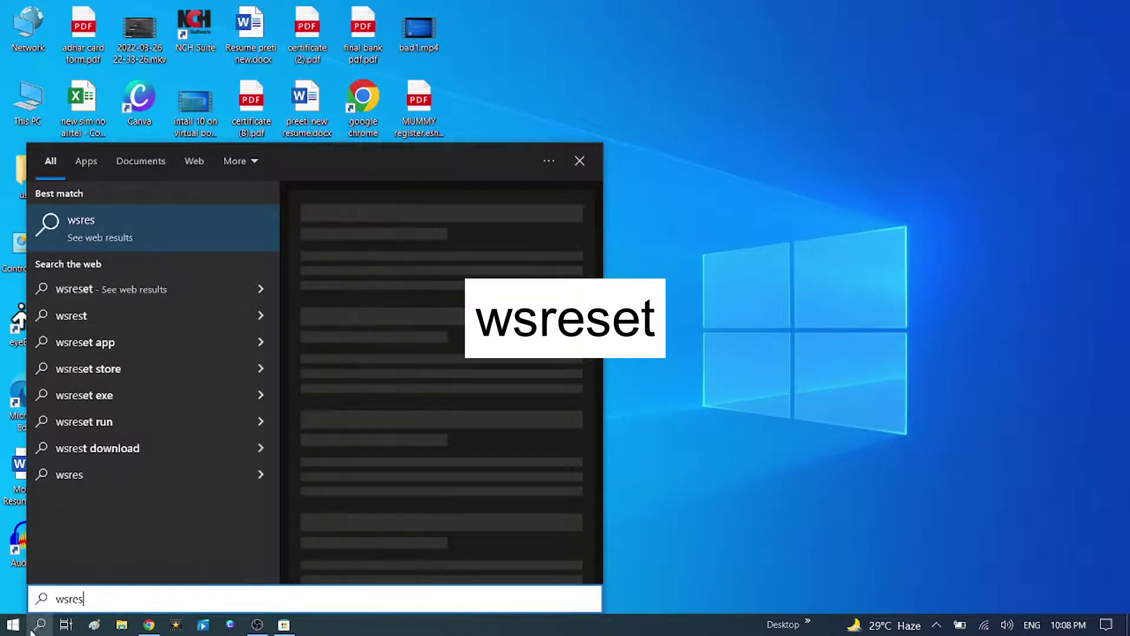
type("e")
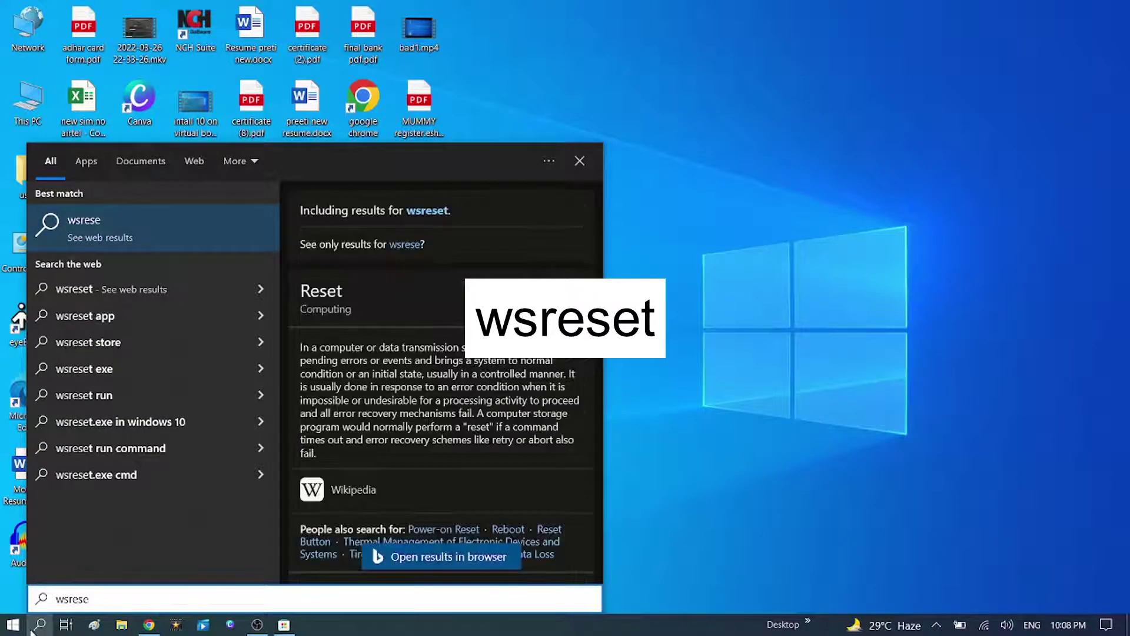
type("t")
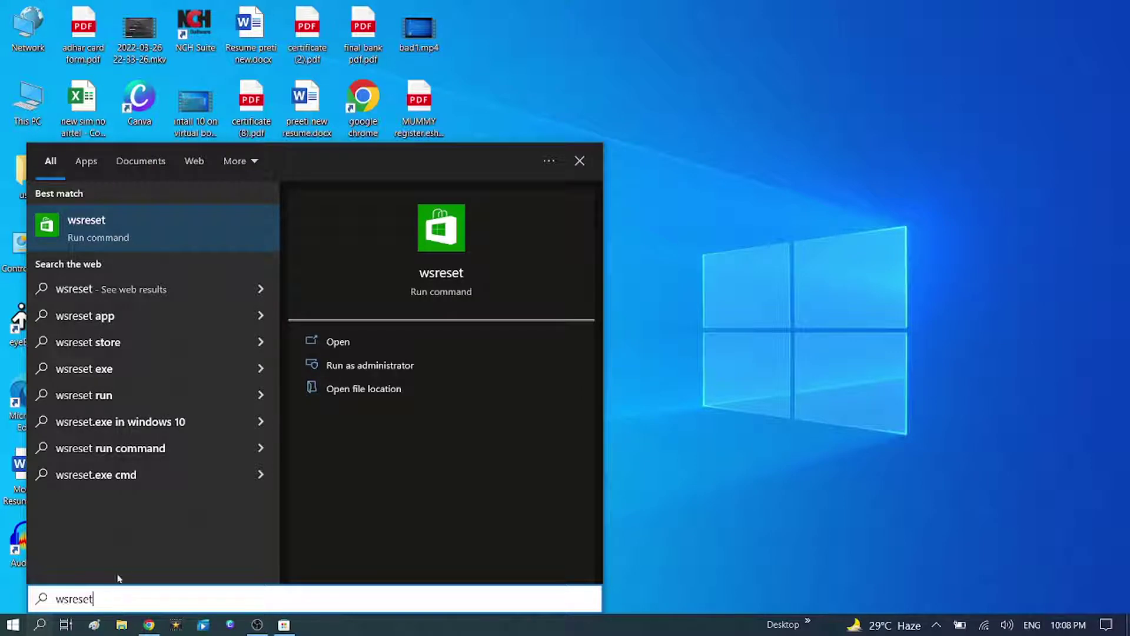
left_click(131, 239)
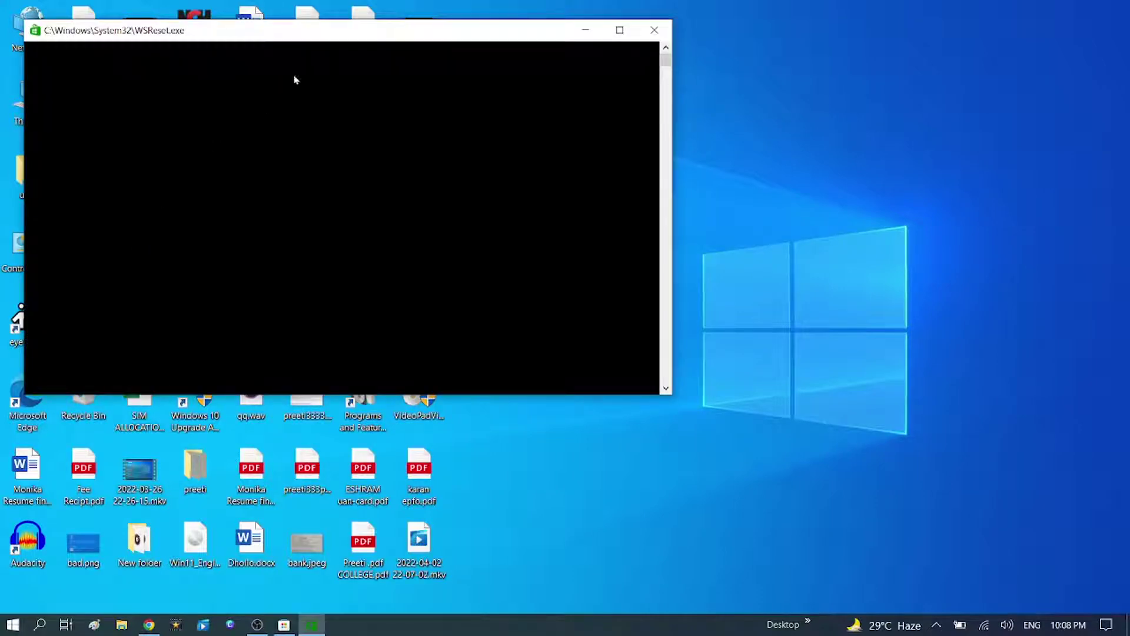
left_click_drag(322, 32, 510, 153)
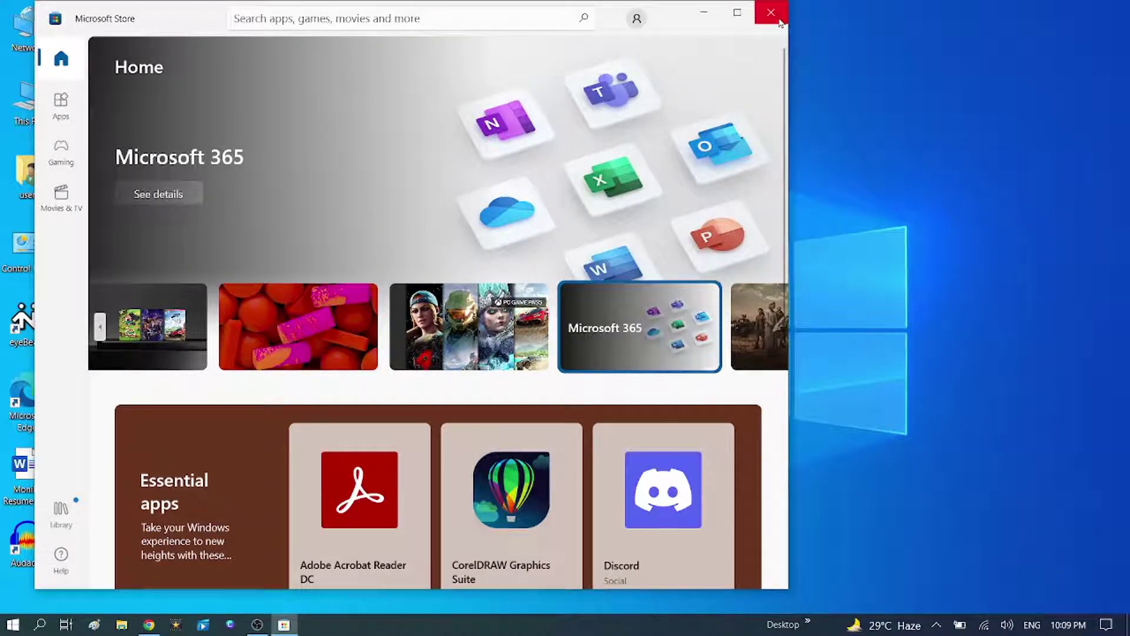
left_click(779, 23)
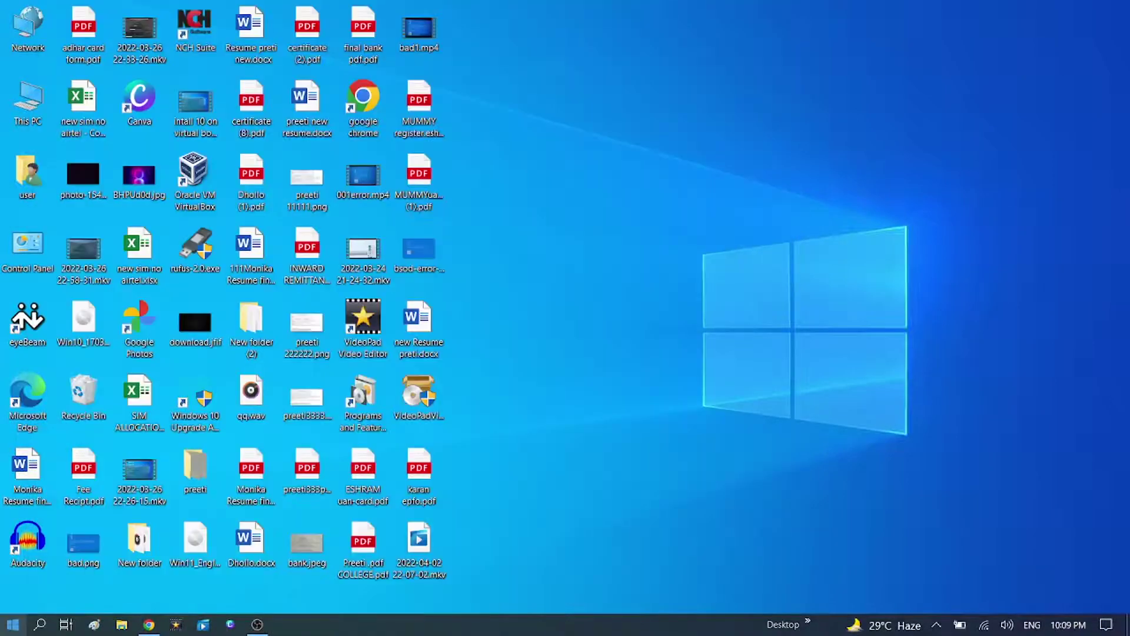
- Show the power options containing Restart and dismiss them without choosing one
left_click(13, 625)
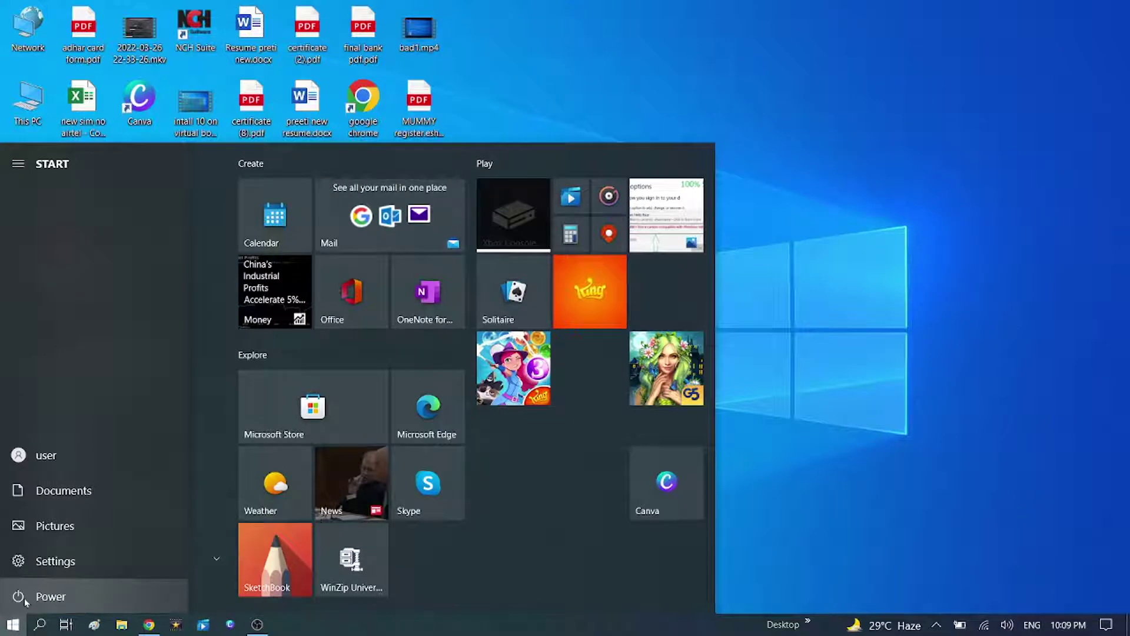
left_click(26, 600)
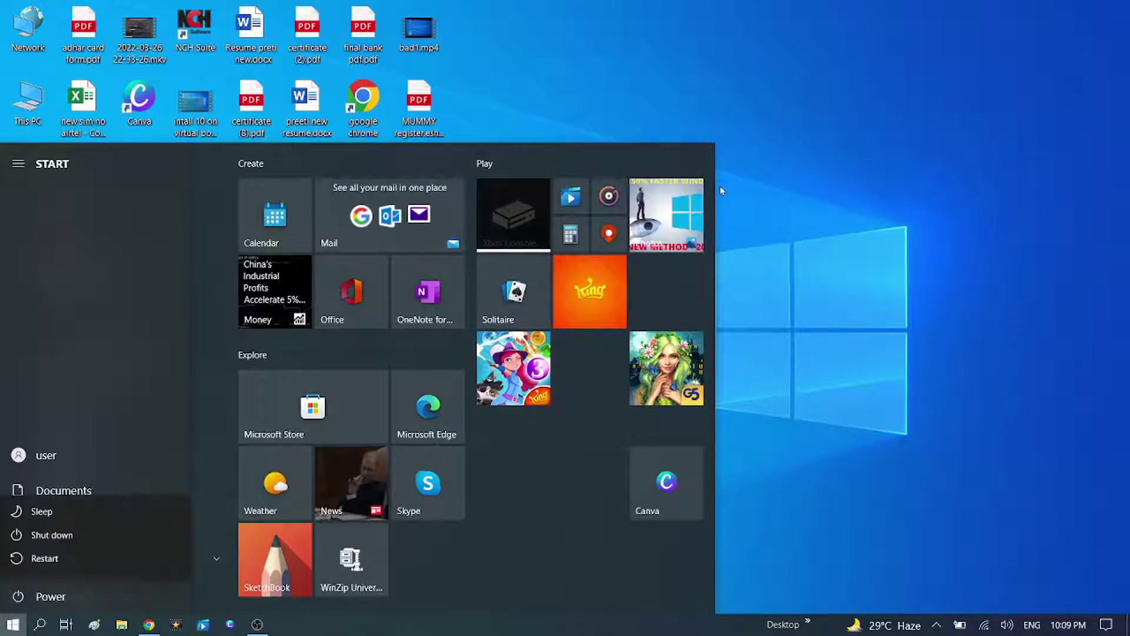
left_click(759, 227)
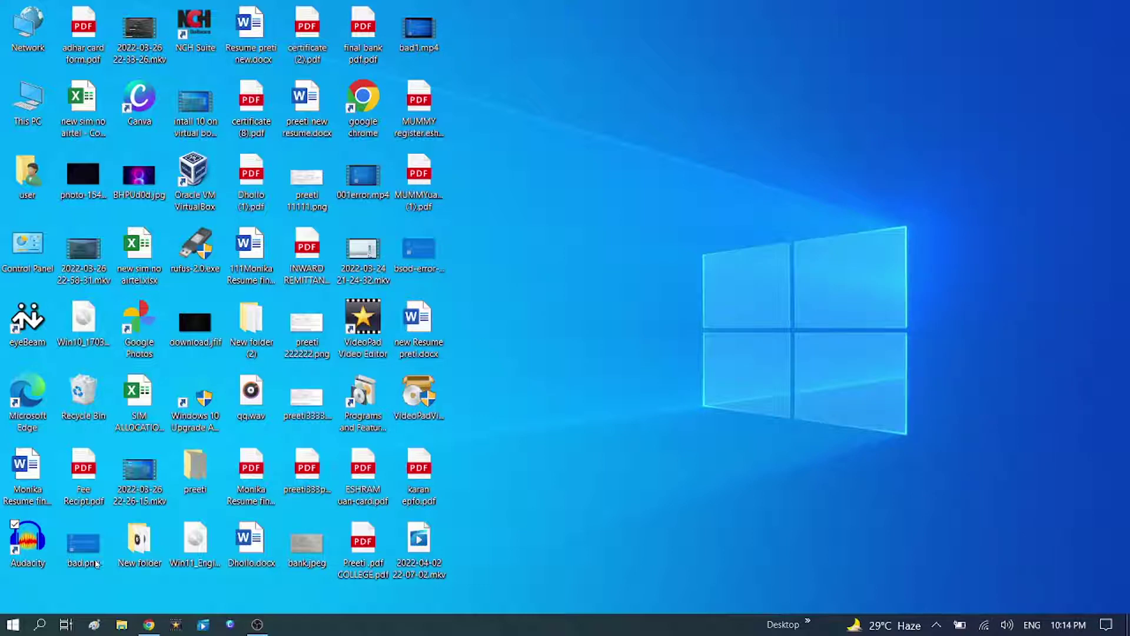
- Find Troubleshoot settings through Windows search and open the list of additional troubleshooters
left_click(39, 624)
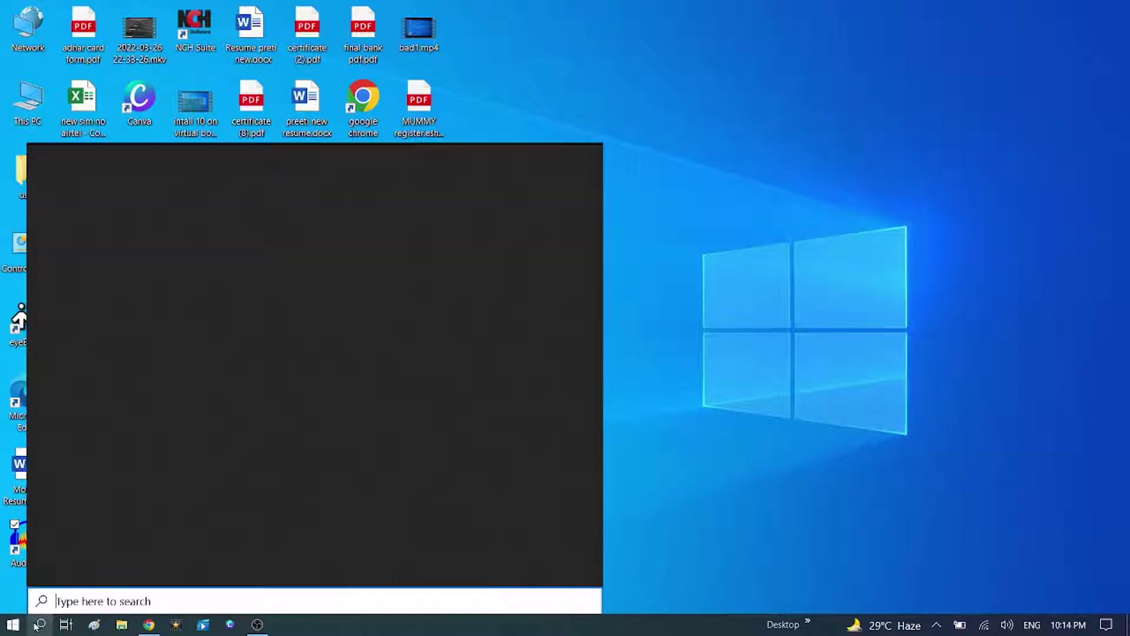
type("tr")
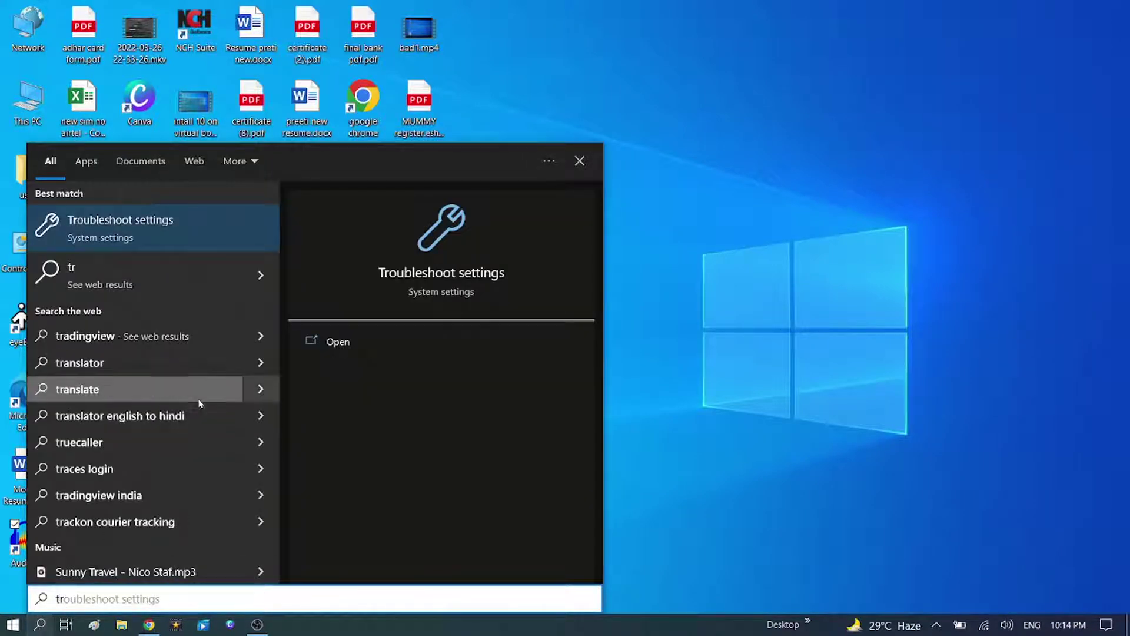
left_click(156, 220)
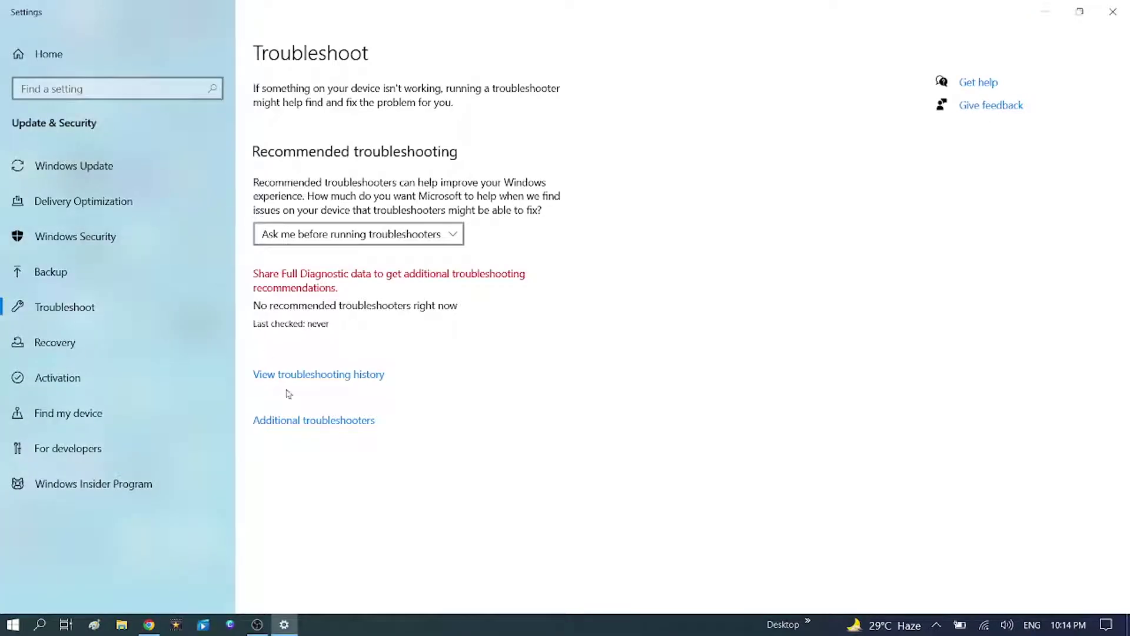
left_click(323, 422)
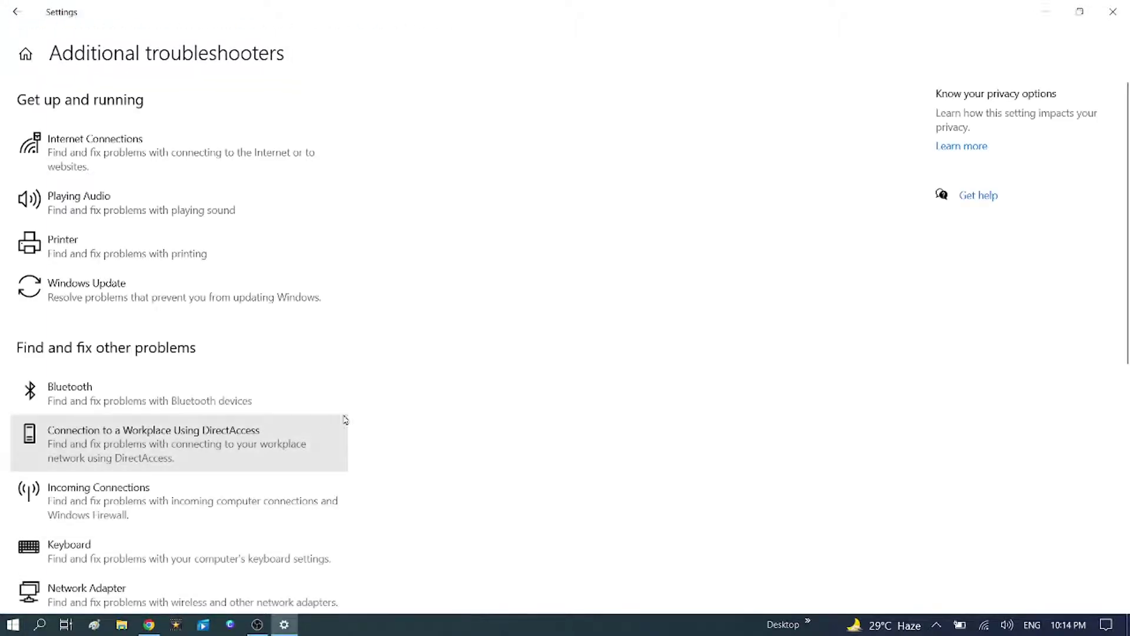
- Run the Windows Store Apps troubleshooter, skip its account sign-in and app reset suggestions, and close it along with Settings
left_click_drag(1127, 314, 1096, 557)
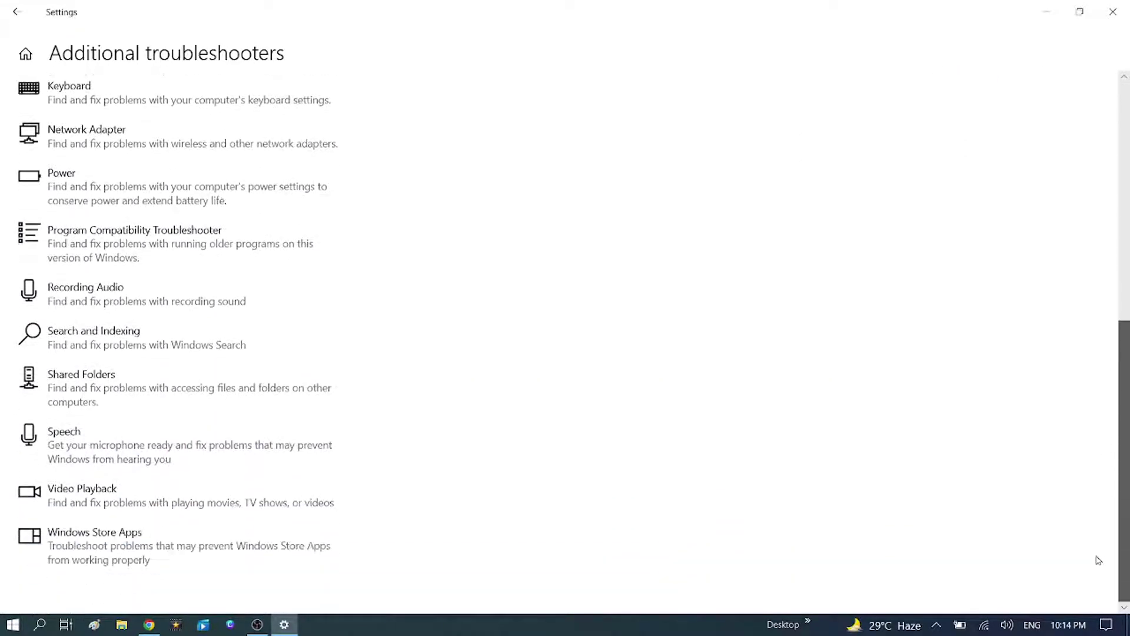
left_click(168, 551)
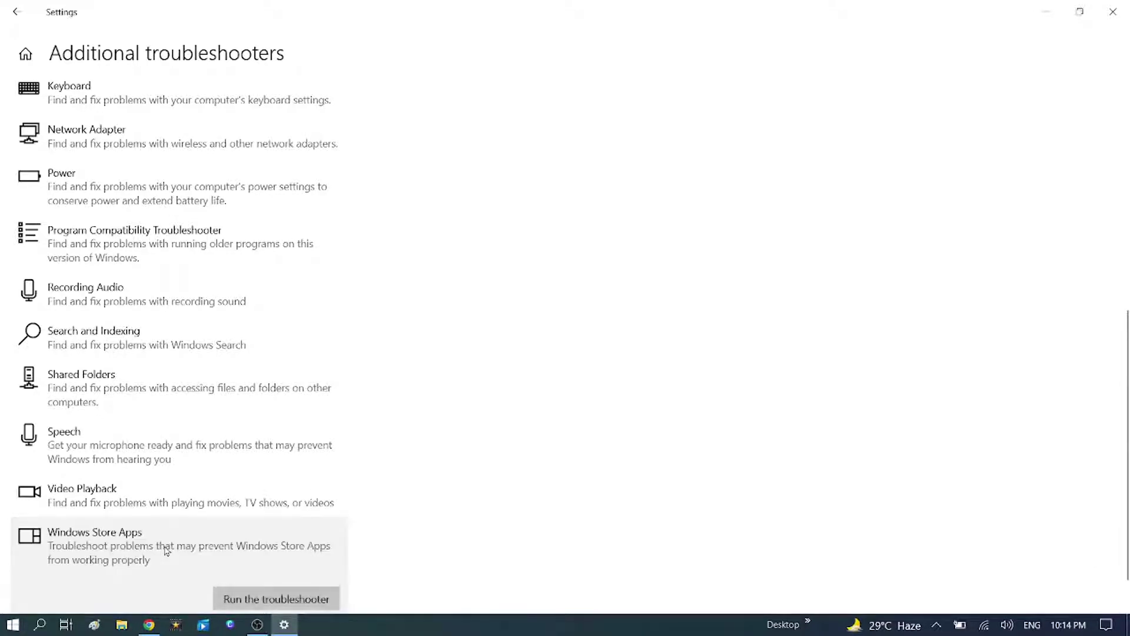
left_click(252, 598)
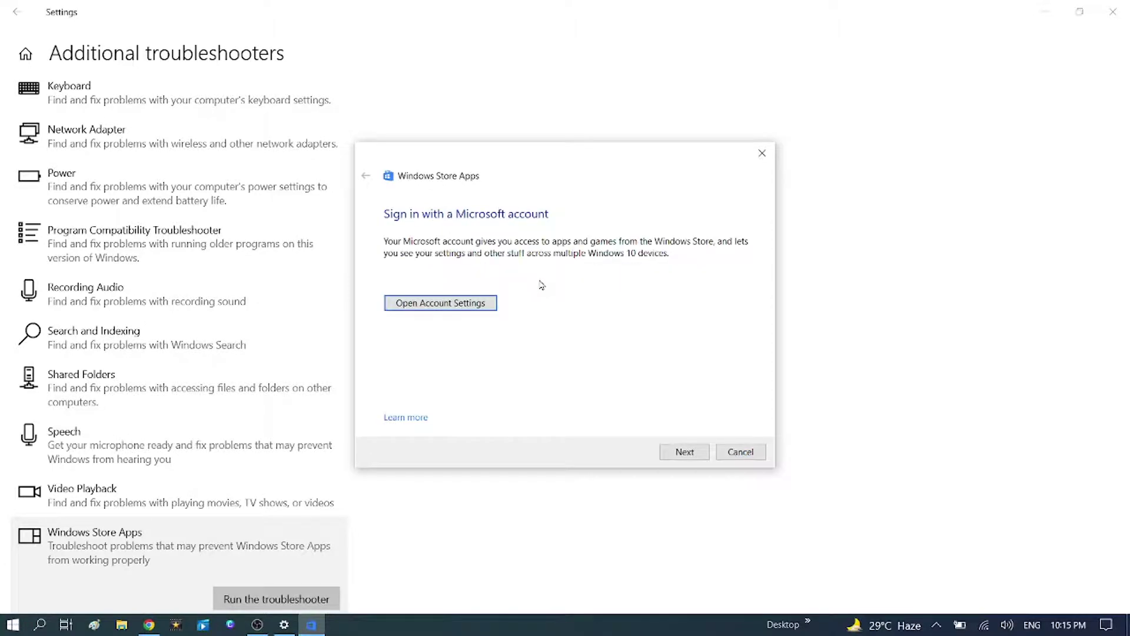
left_click(685, 452)
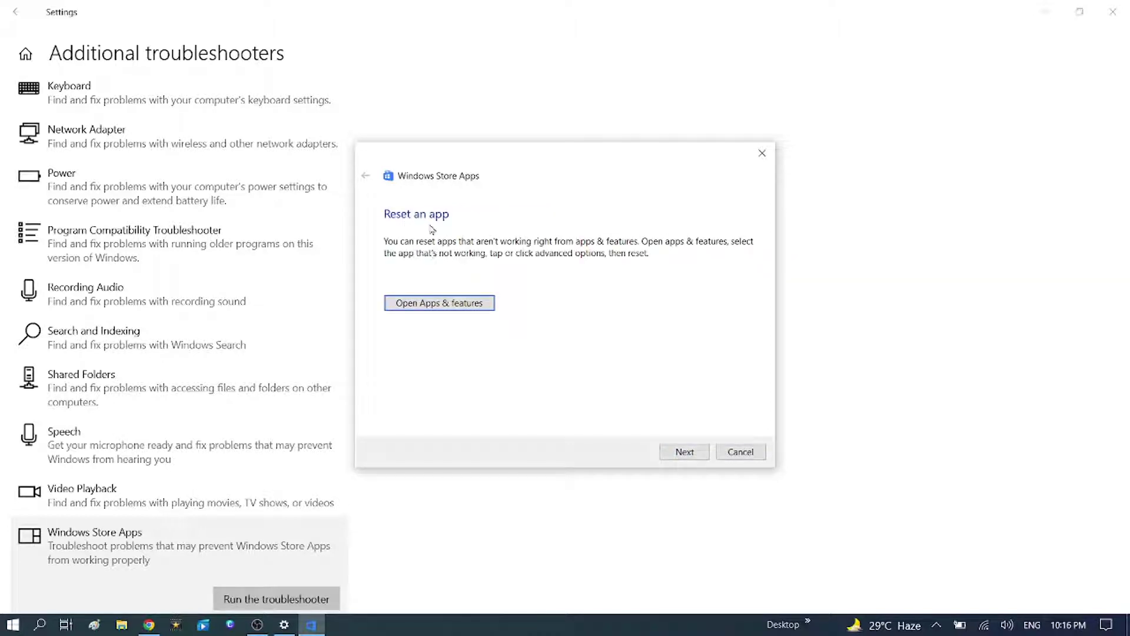
left_click(686, 454)
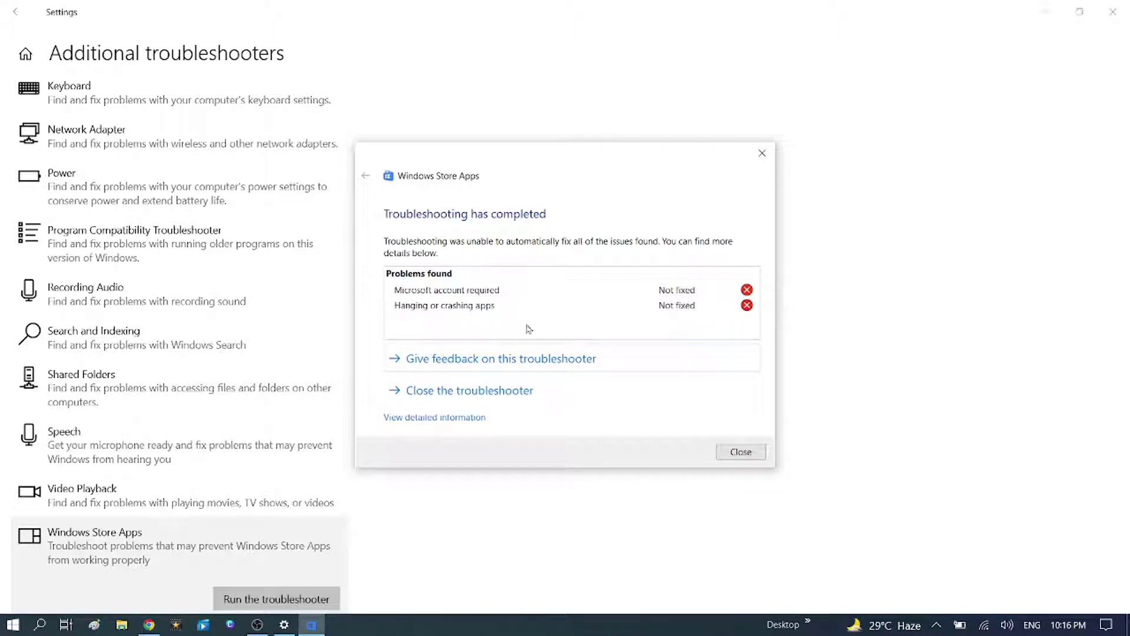
left_click(741, 452)
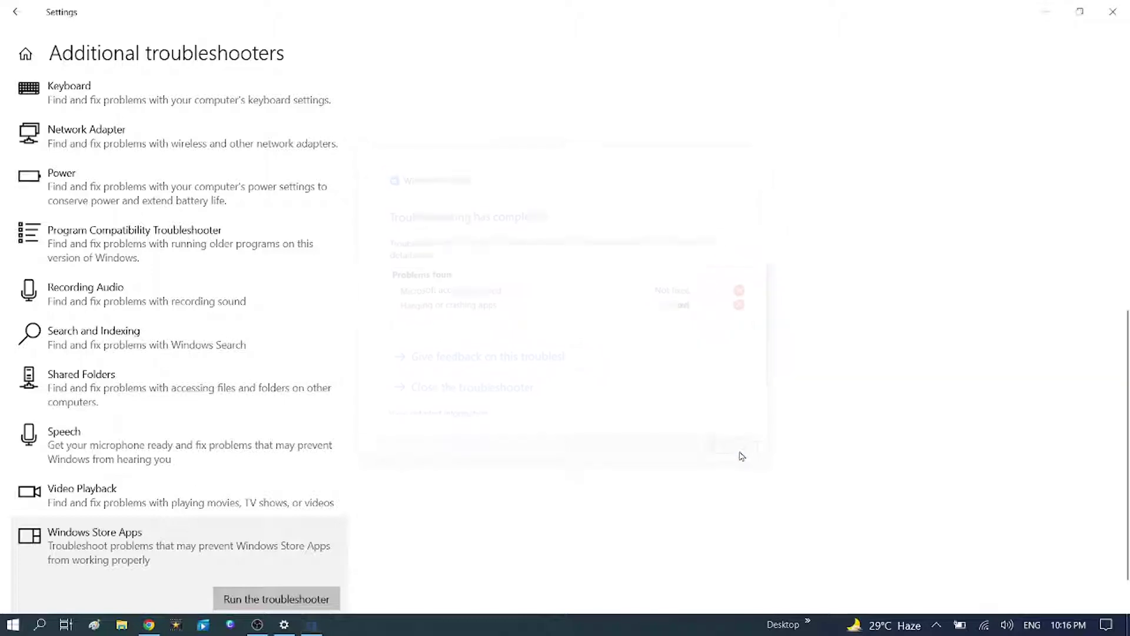
left_click(1112, 11)
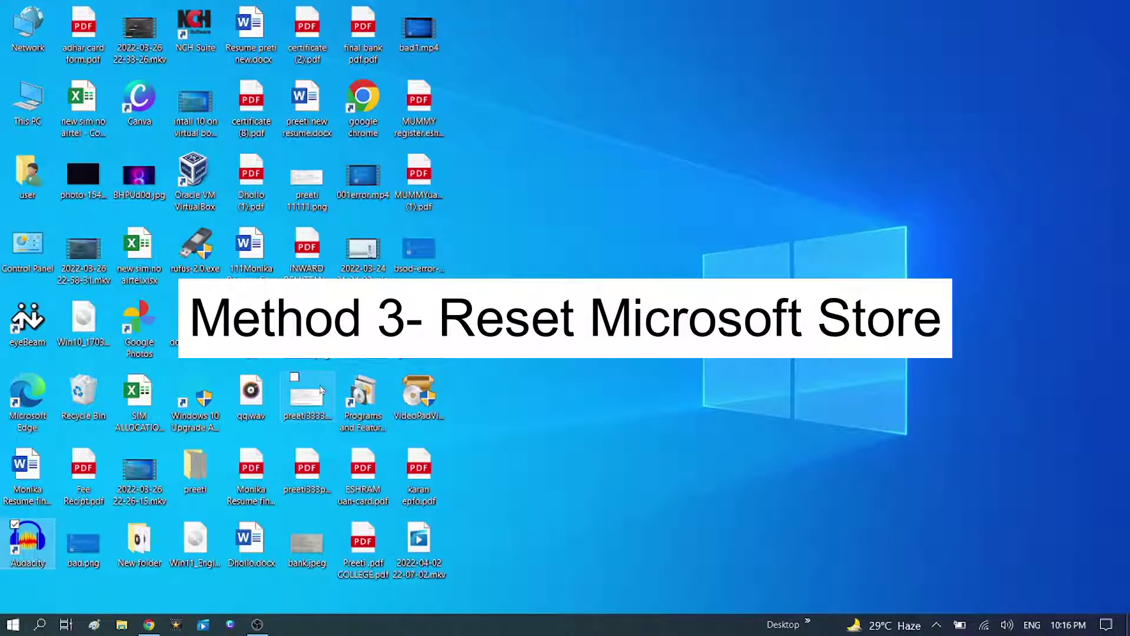
- Open the Apps & features page in Windows Settings
left_click(17, 627)
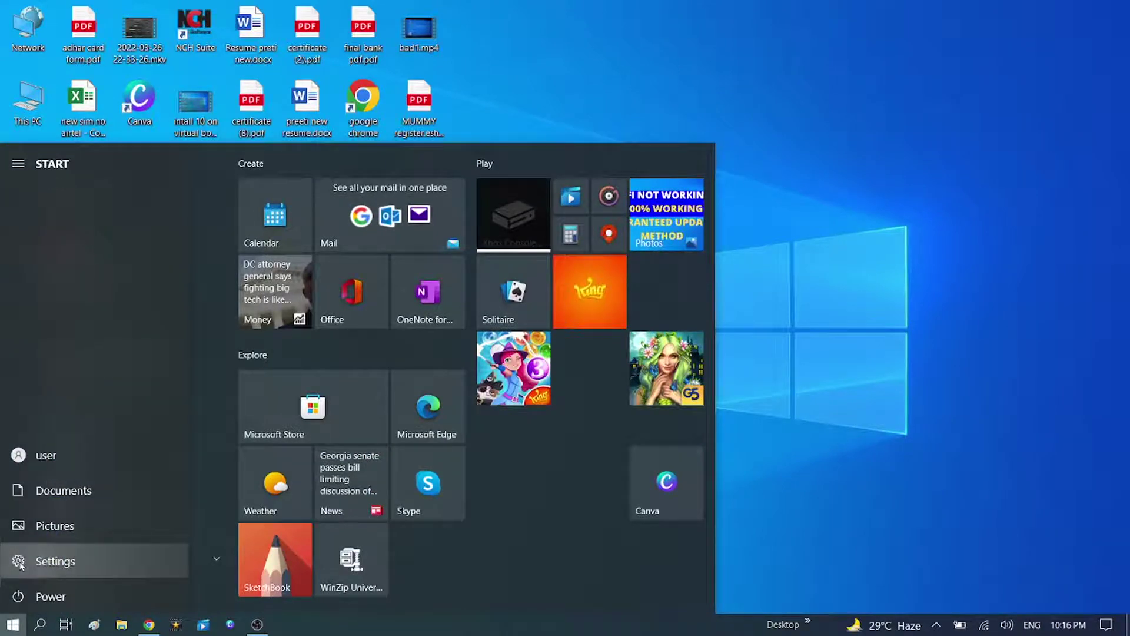
left_click(19, 562)
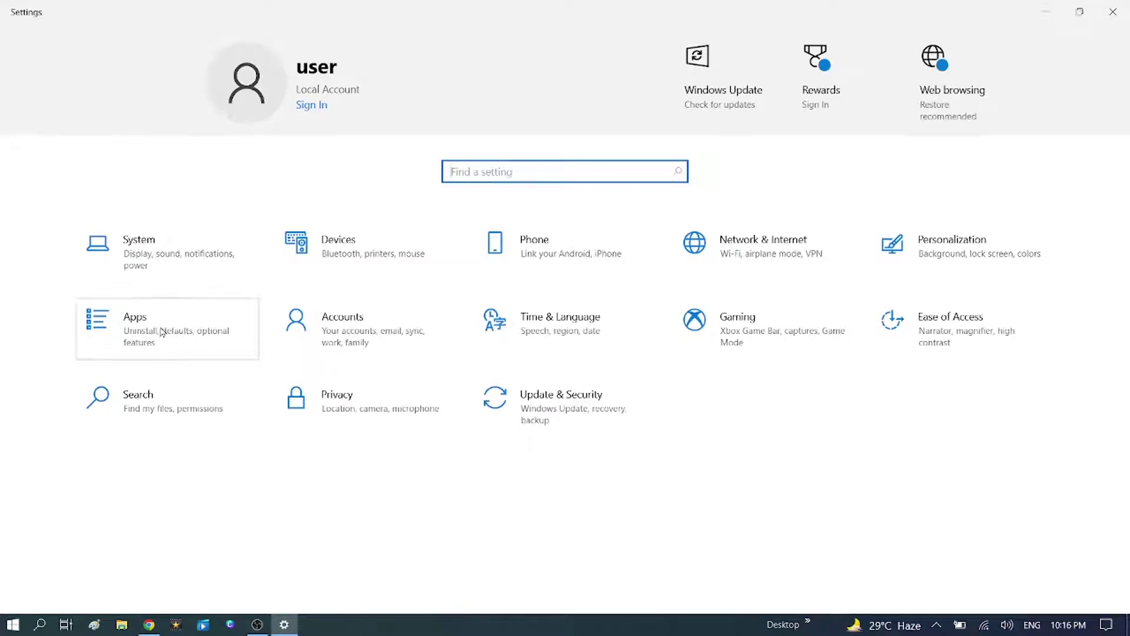
left_click(162, 332)
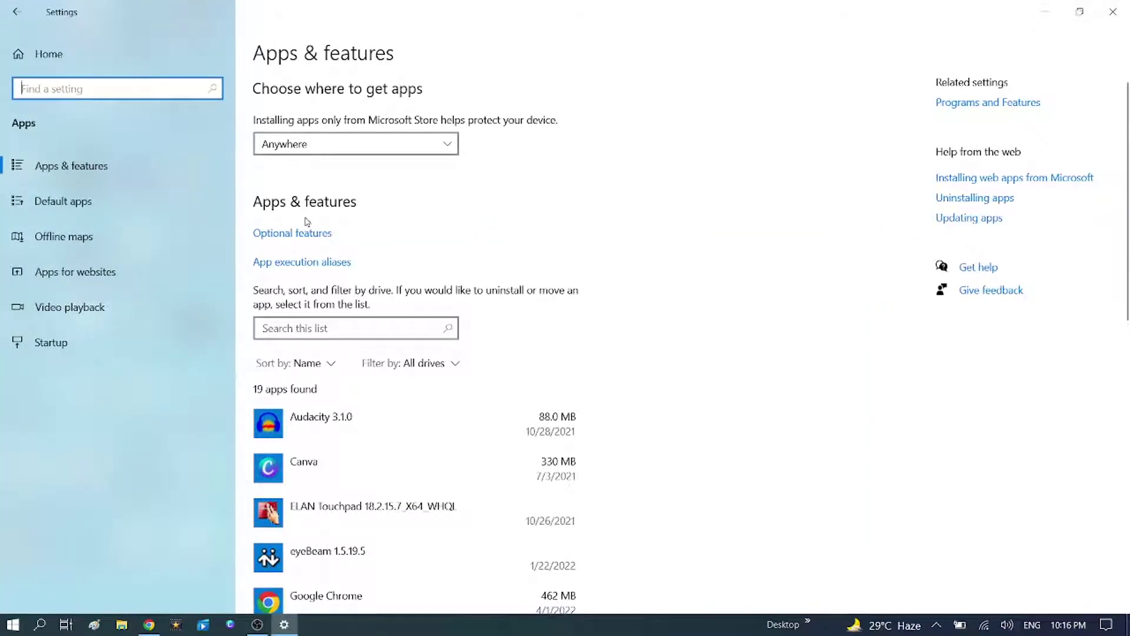
- Search the installed apps for "microsoft store" and open the Reset section in Microsoft Store's advanced options
left_click(314, 329)
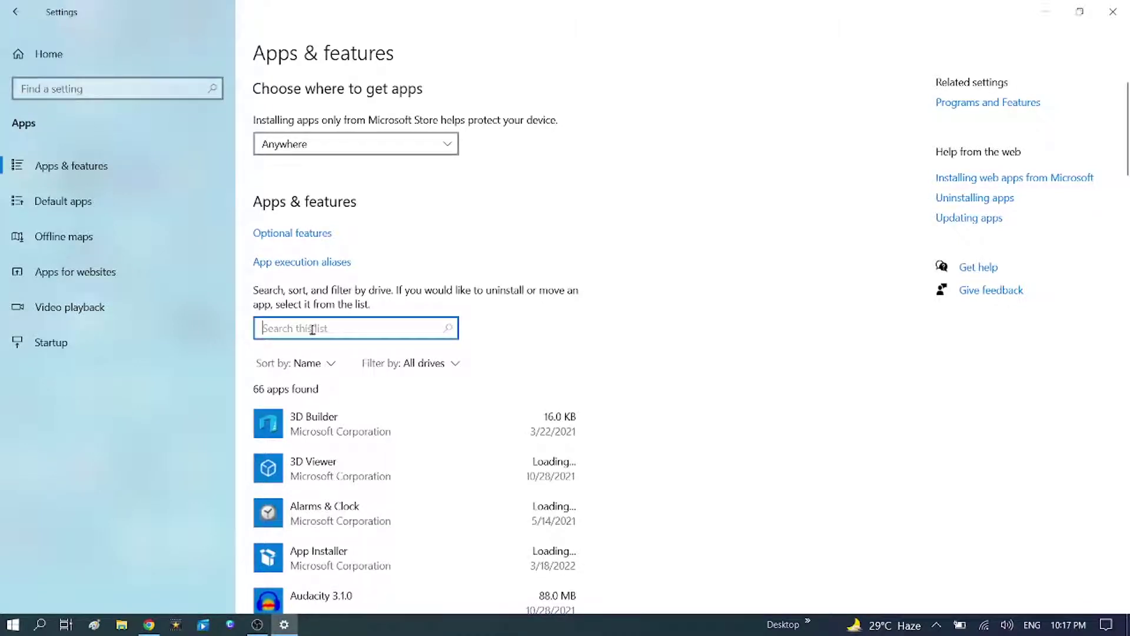
type("micr")
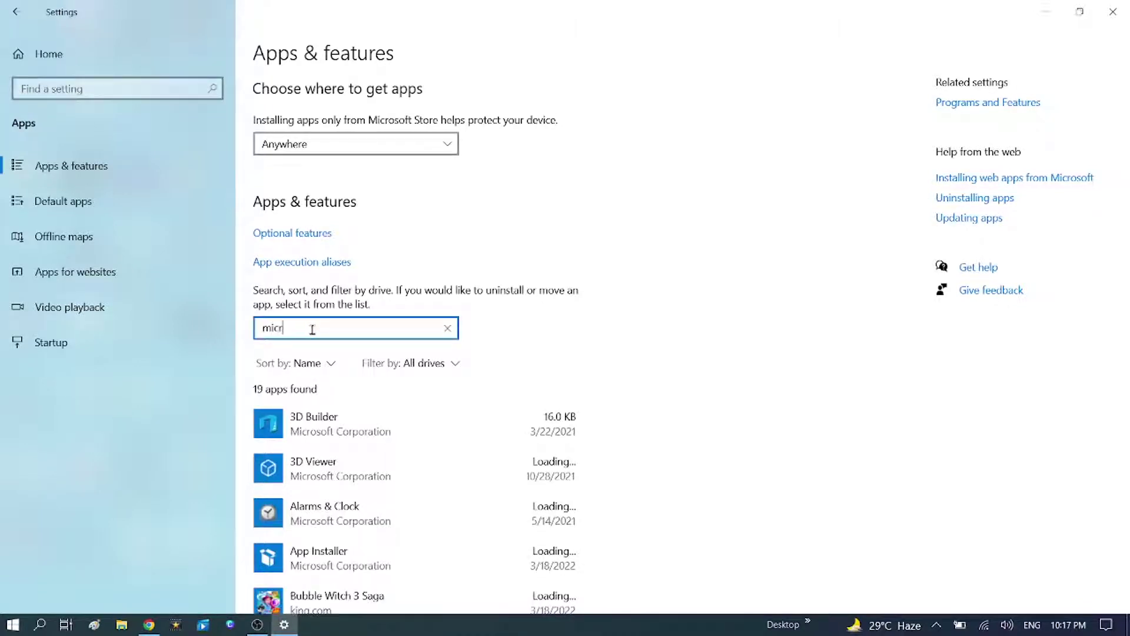
type("osoft")
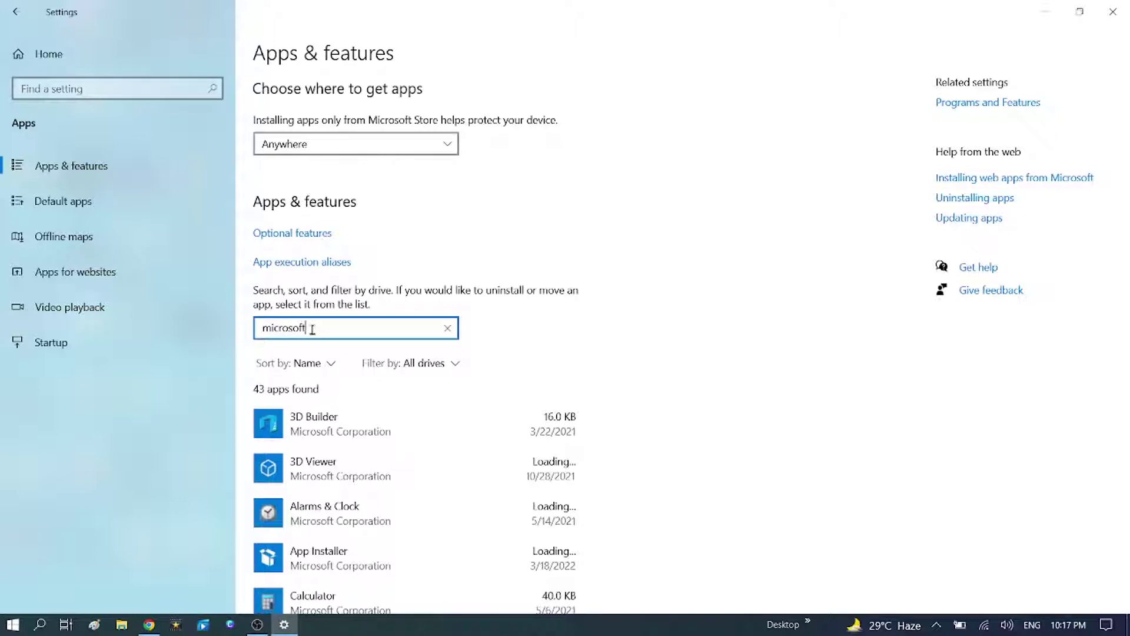
type(" store")
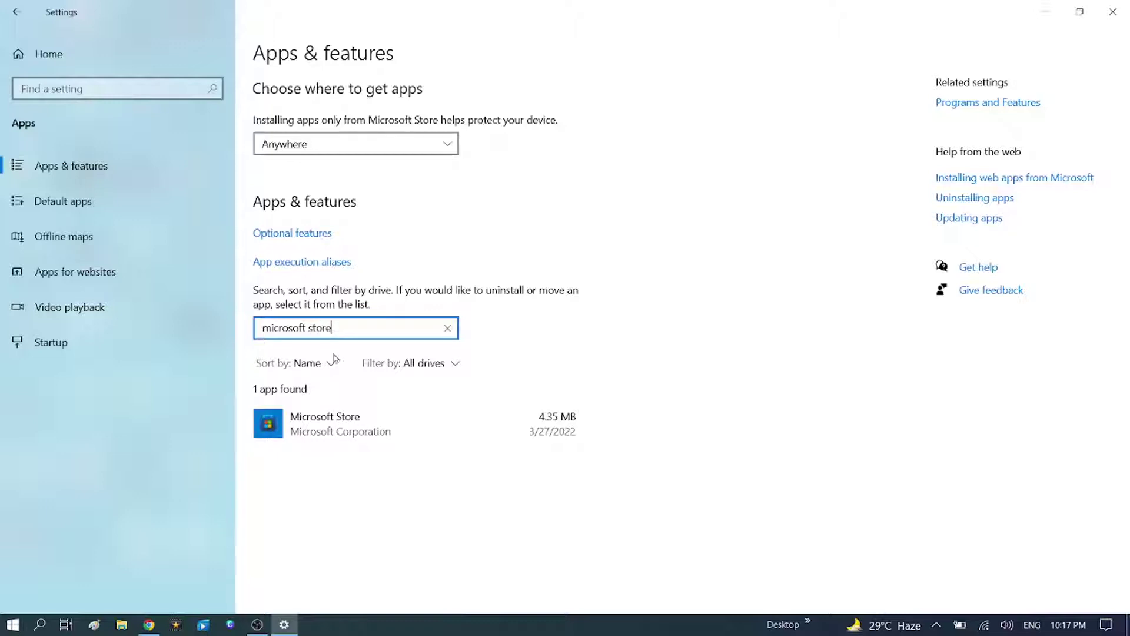
left_click(370, 438)
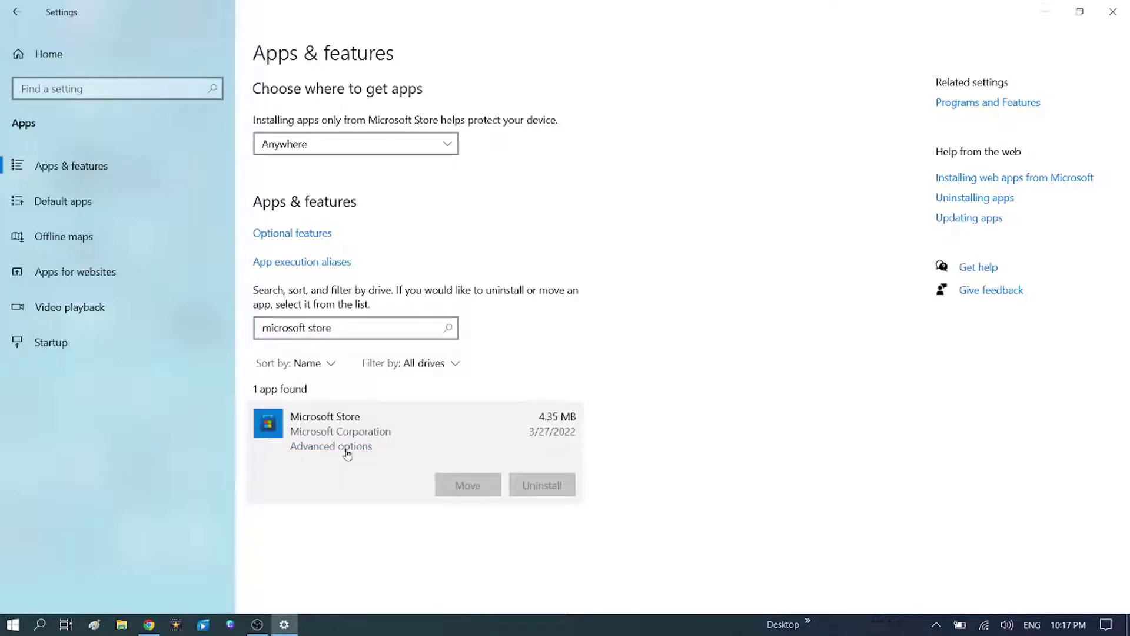
left_click(333, 451)
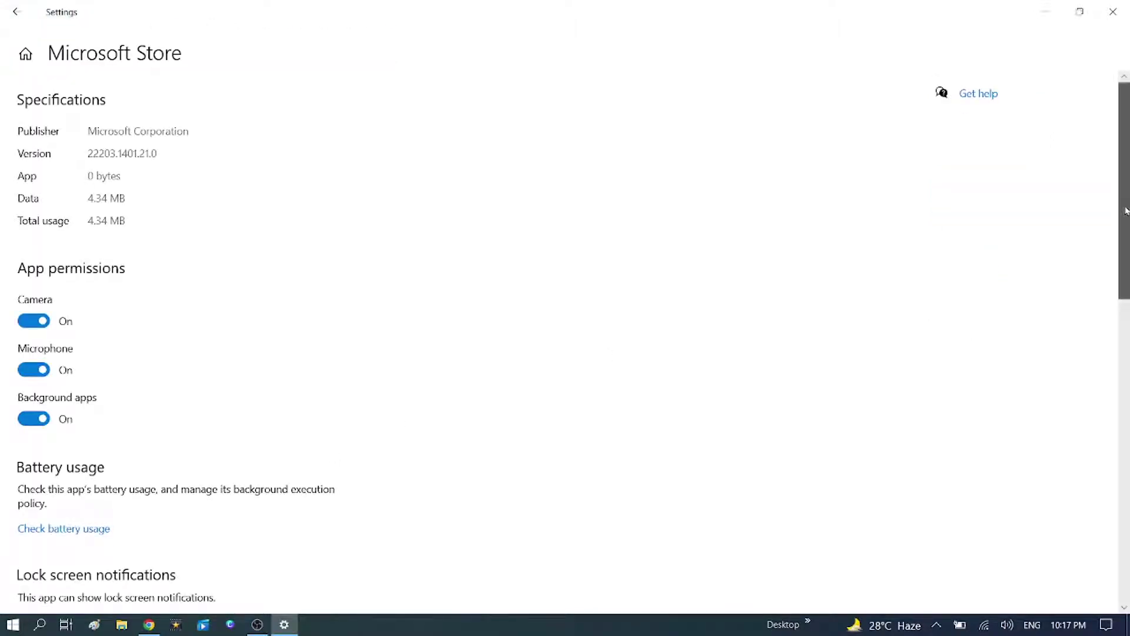
left_click_drag(1126, 210, 1058, 423)
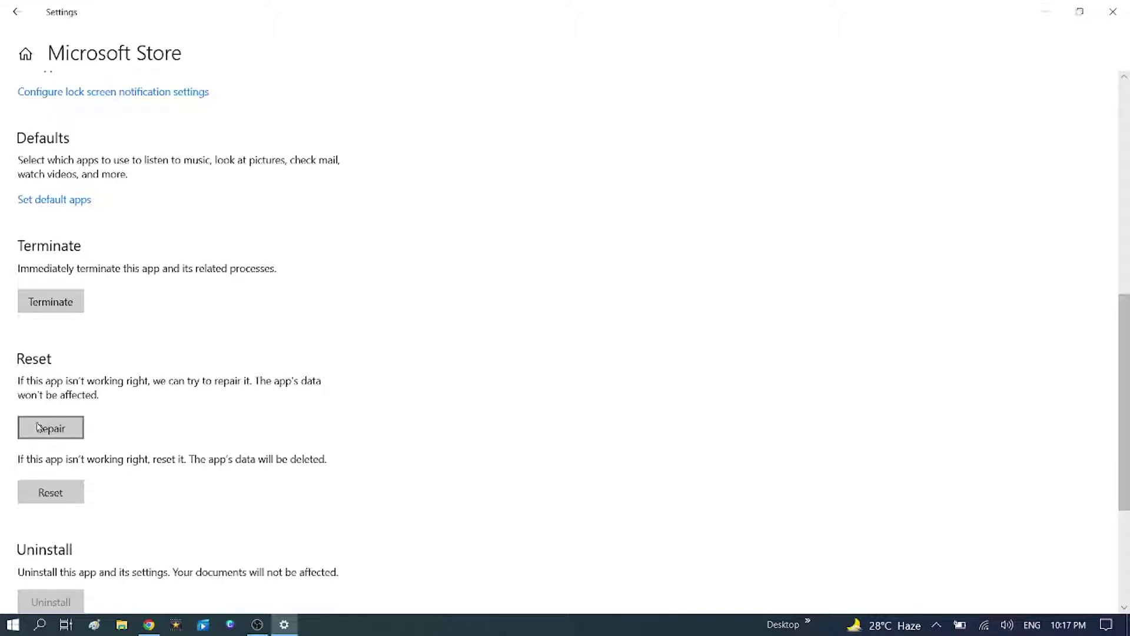
- Reset the Microsoft Store app including its data, repair it as well, and close Settings
left_click(44, 493)
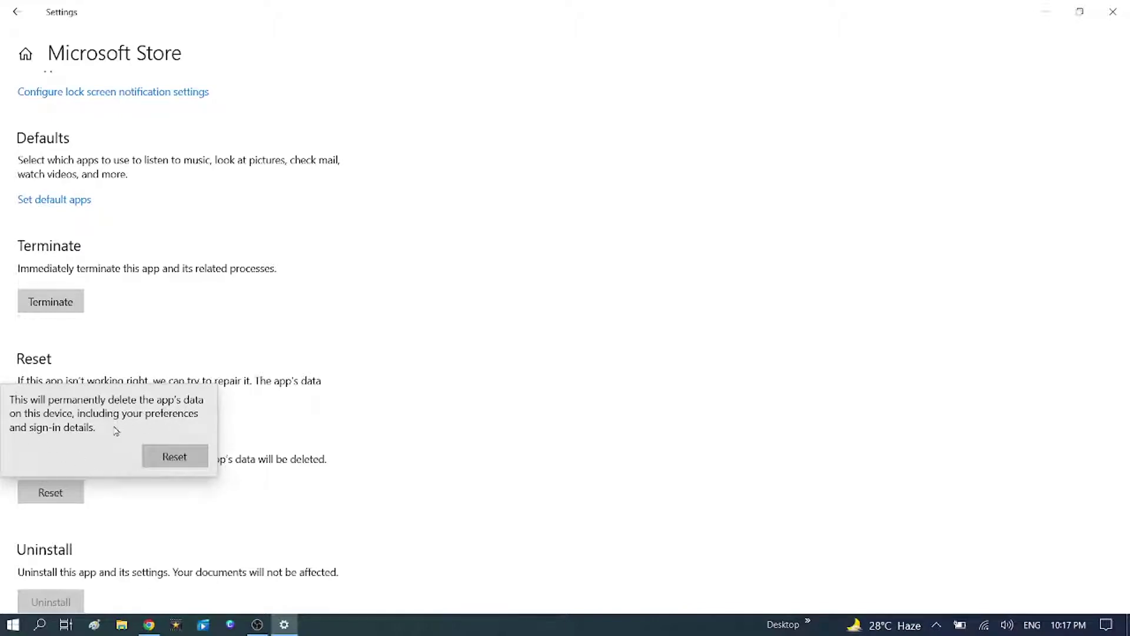
left_click(183, 457)
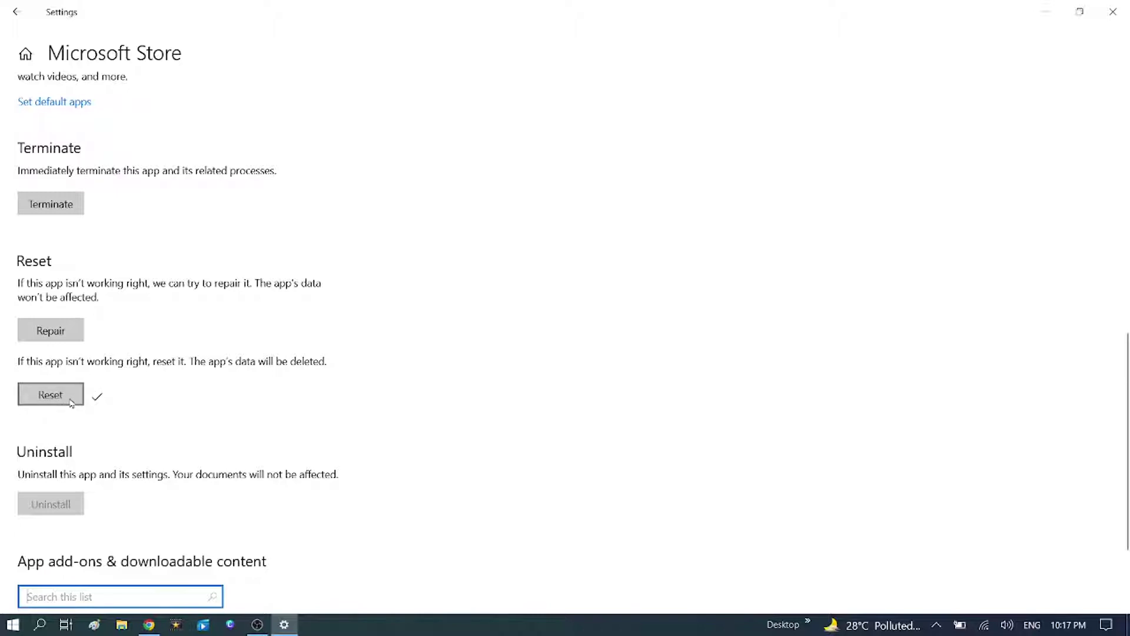
left_click(70, 340)
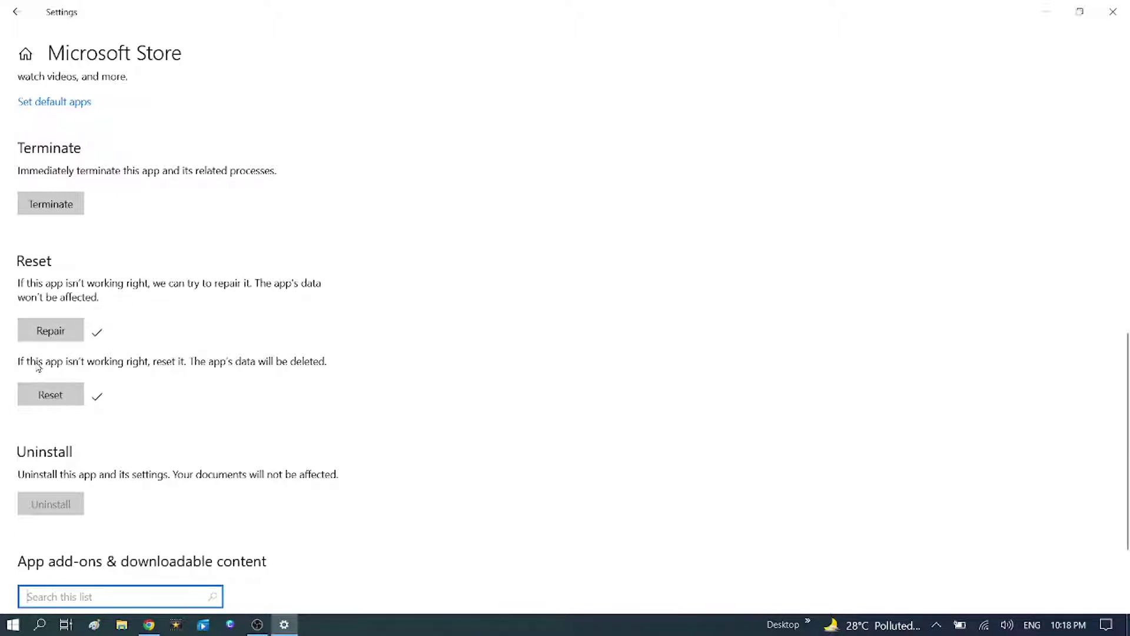
left_click(1112, 12)
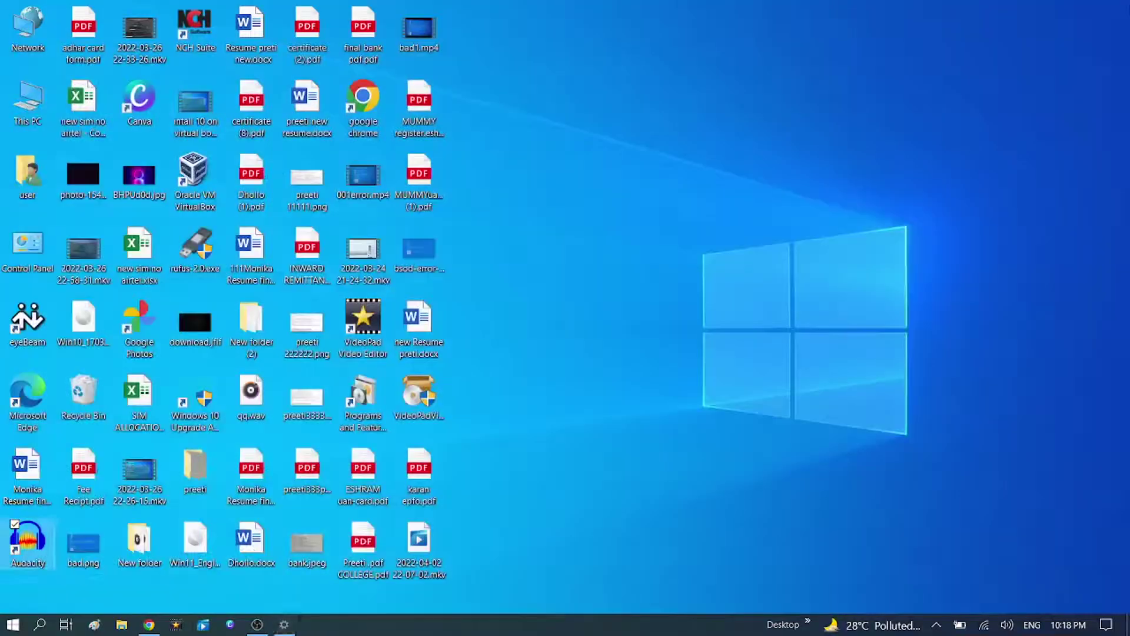
- Restart the computer after the Microsoft Store reset and repair
left_click(16, 628)
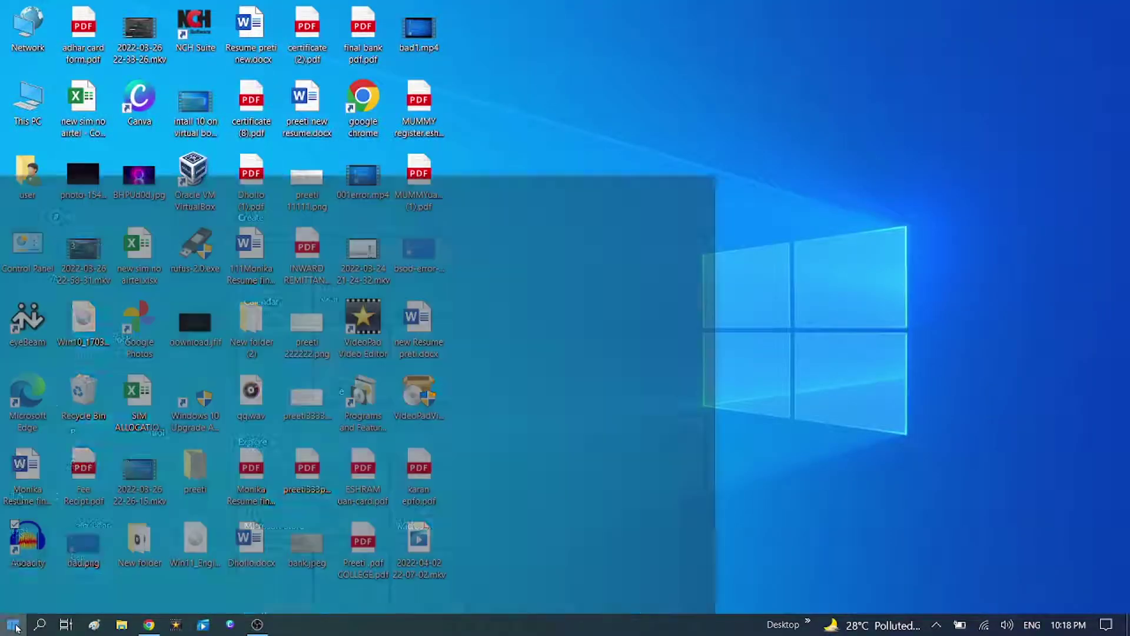
left_click(20, 603)
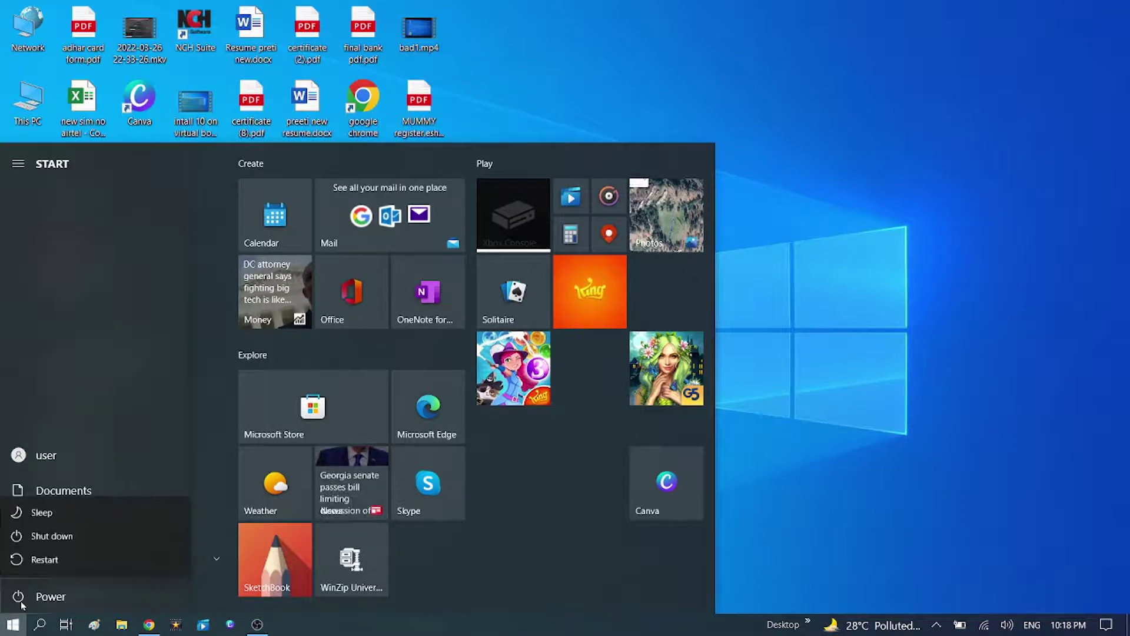
left_click(80, 560)
left_click(918, 136)
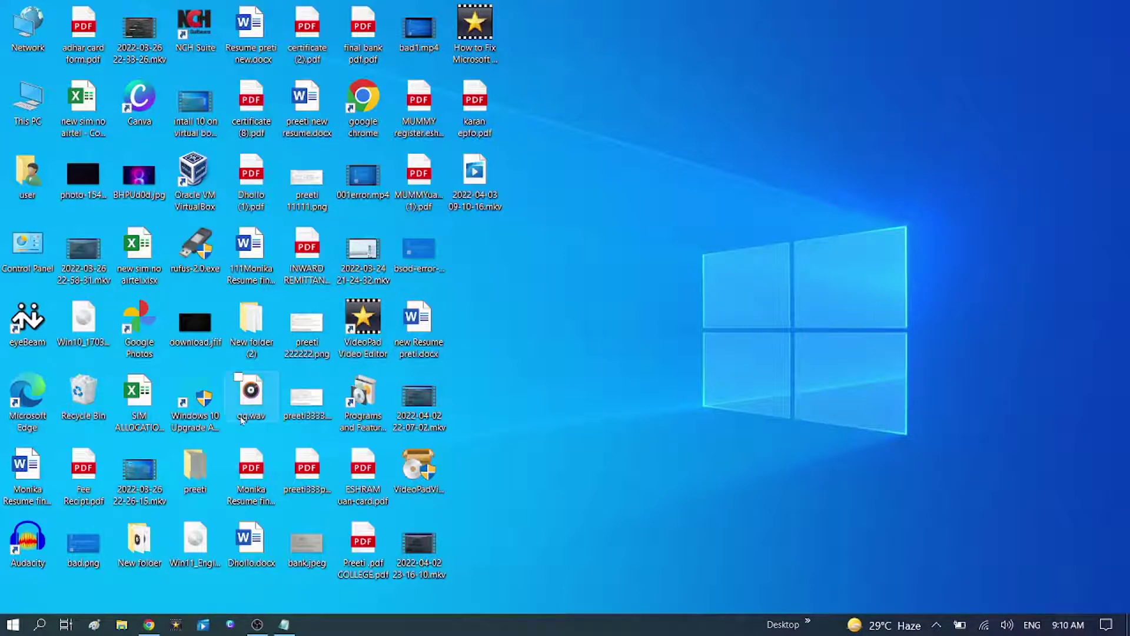
- Find Windows PowerShell through Windows search and run it as administrator
left_click(39, 625)
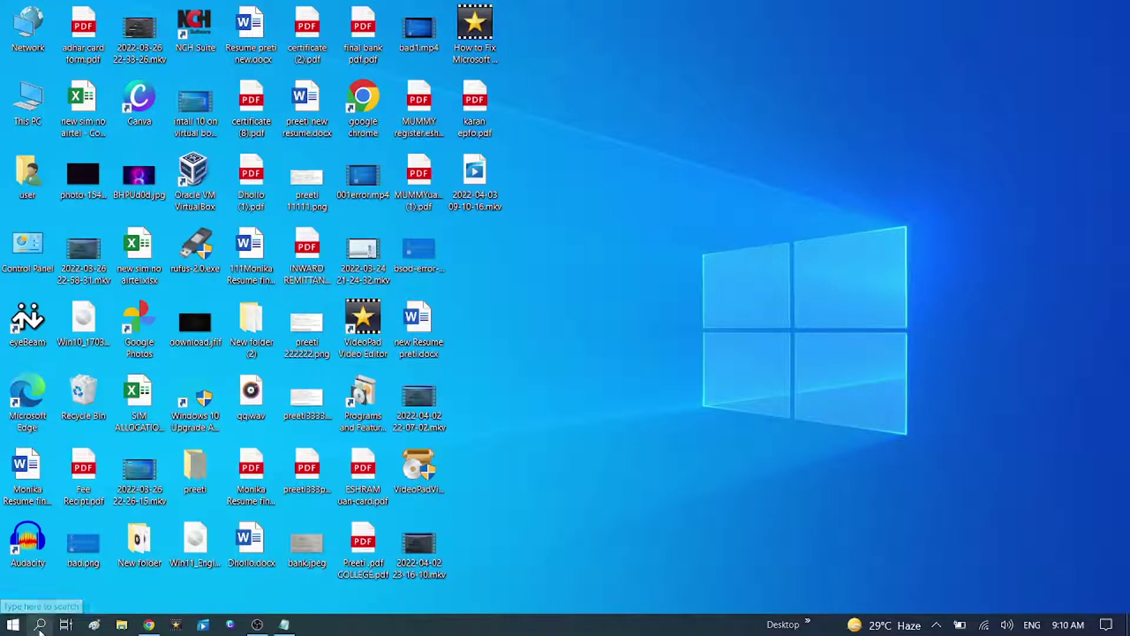
type("powers")
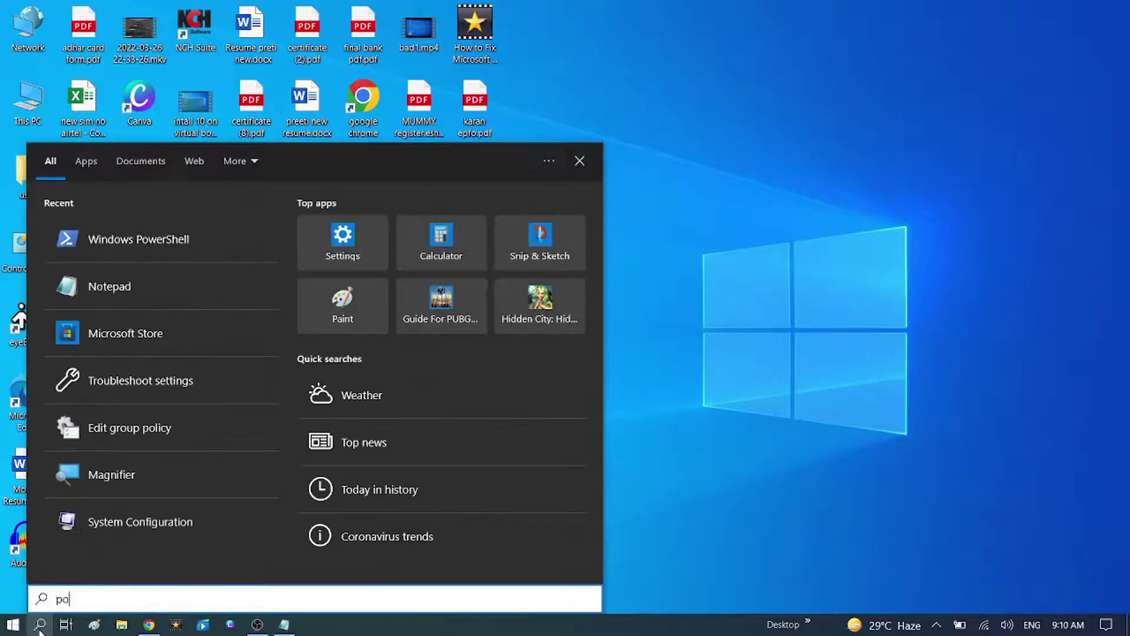
type("he")
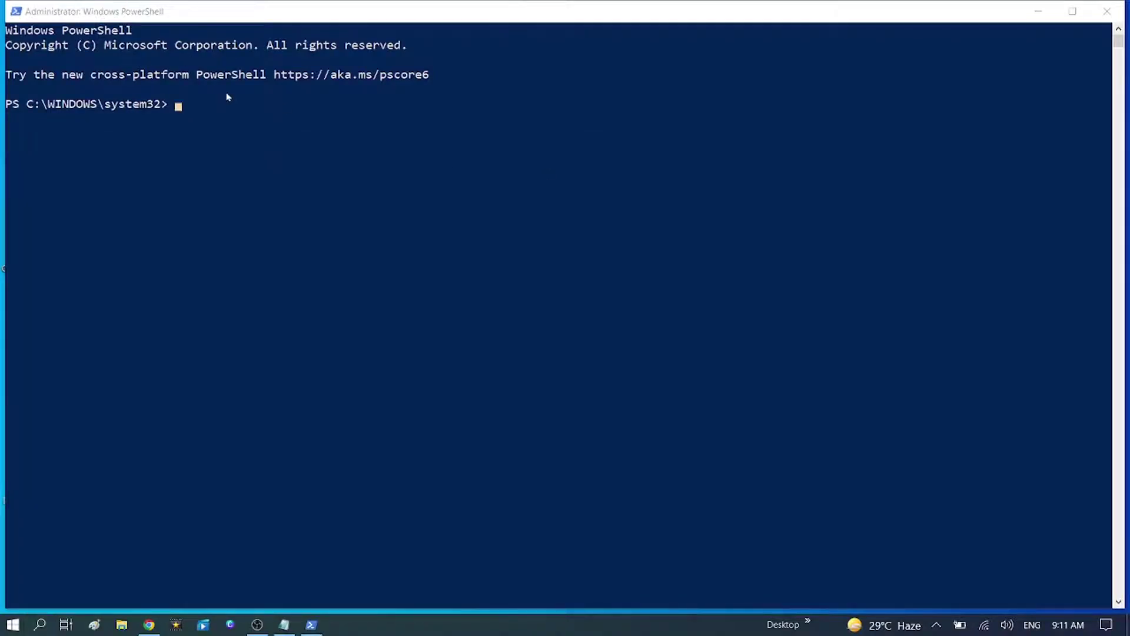
- Switch to Notepad, copy the command "Get-Appxpackage –Allusers" from line 1, and return to PowerShell
left_click(284, 624)
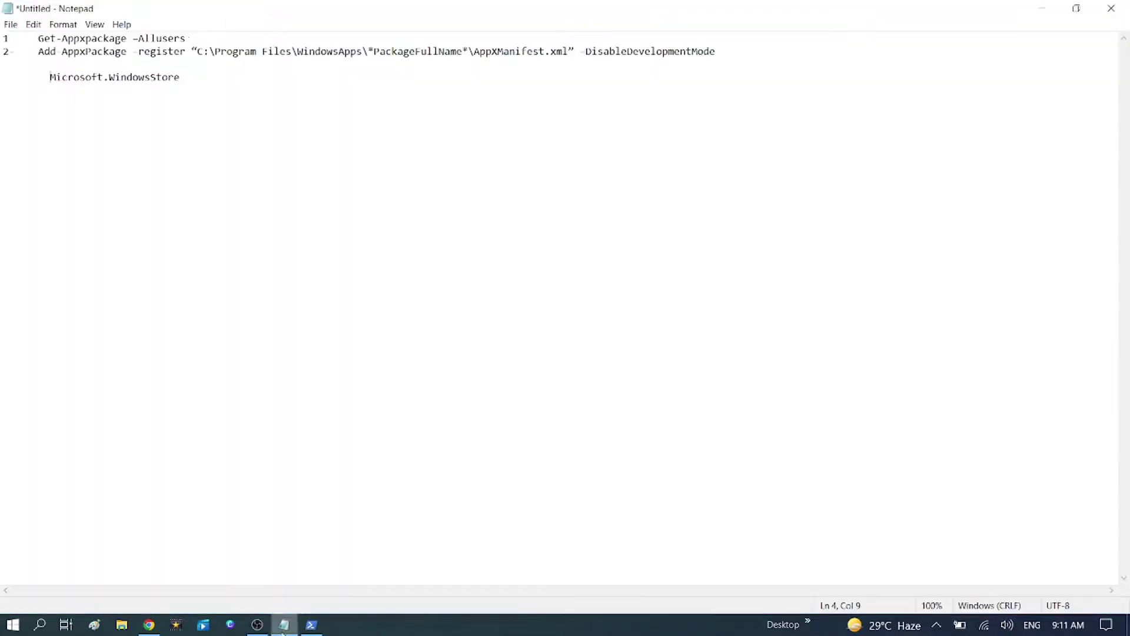
left_click_drag(38, 39, 192, 38)
key("ctrl+c")
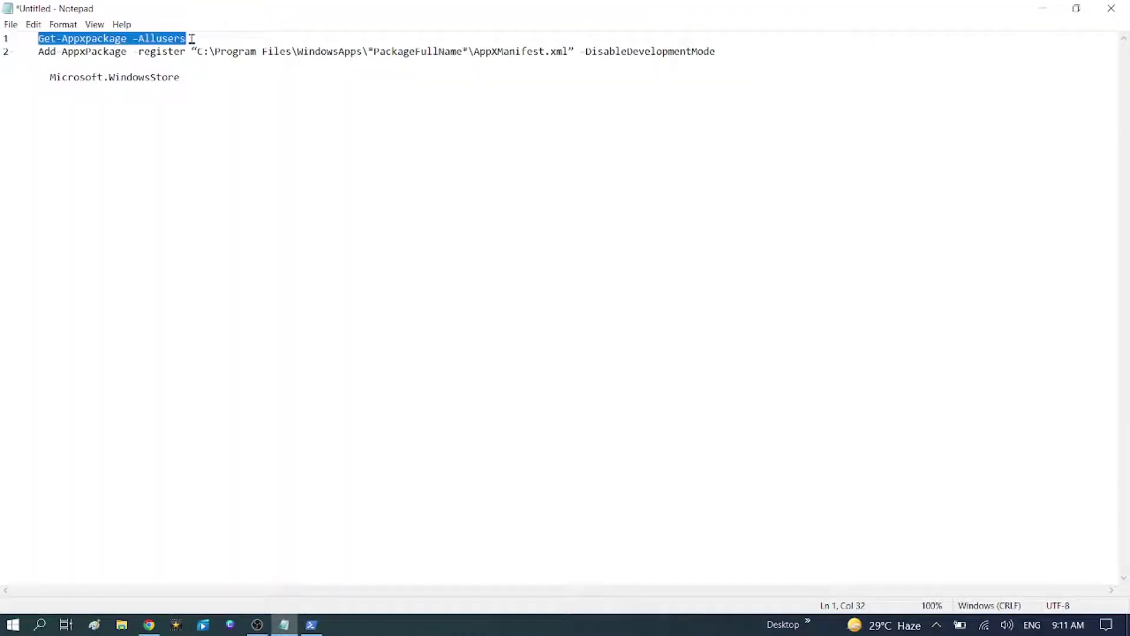
left_click(1044, 12)
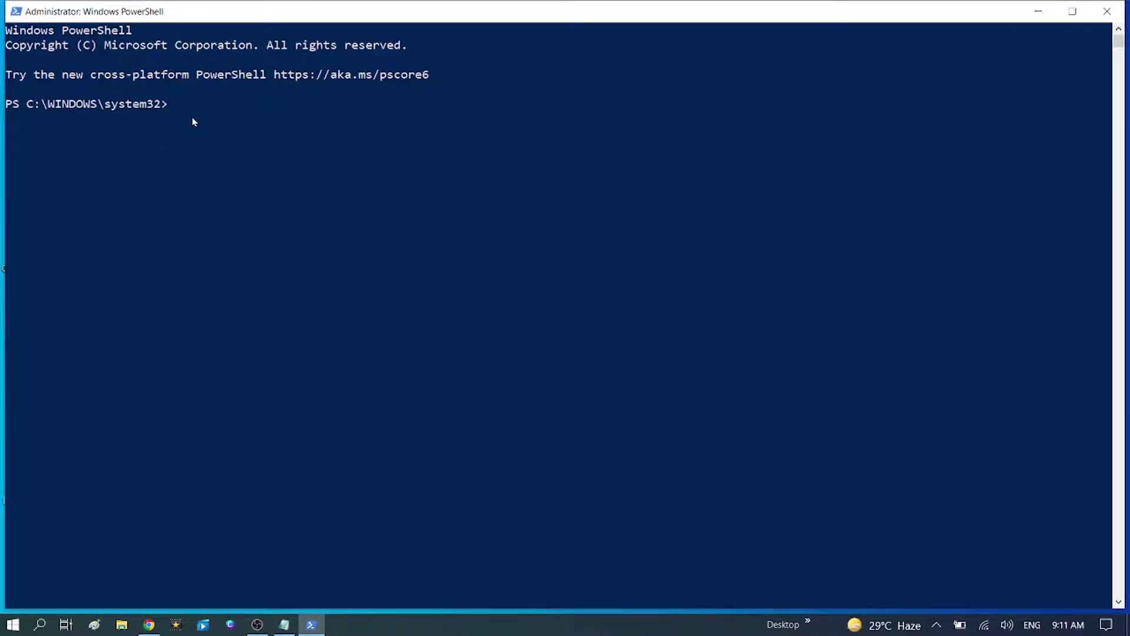
- Paste the "Get-Appxpackage -Allusers" command at the PowerShell prompt and run it
key("ctrl+v")
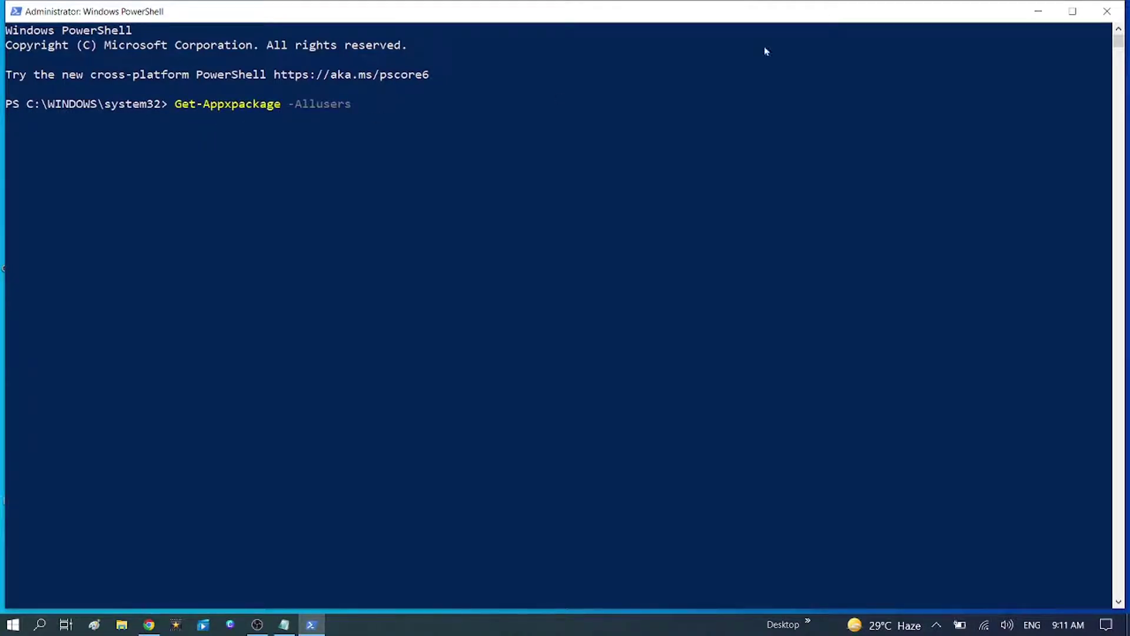
right_click(618, 7)
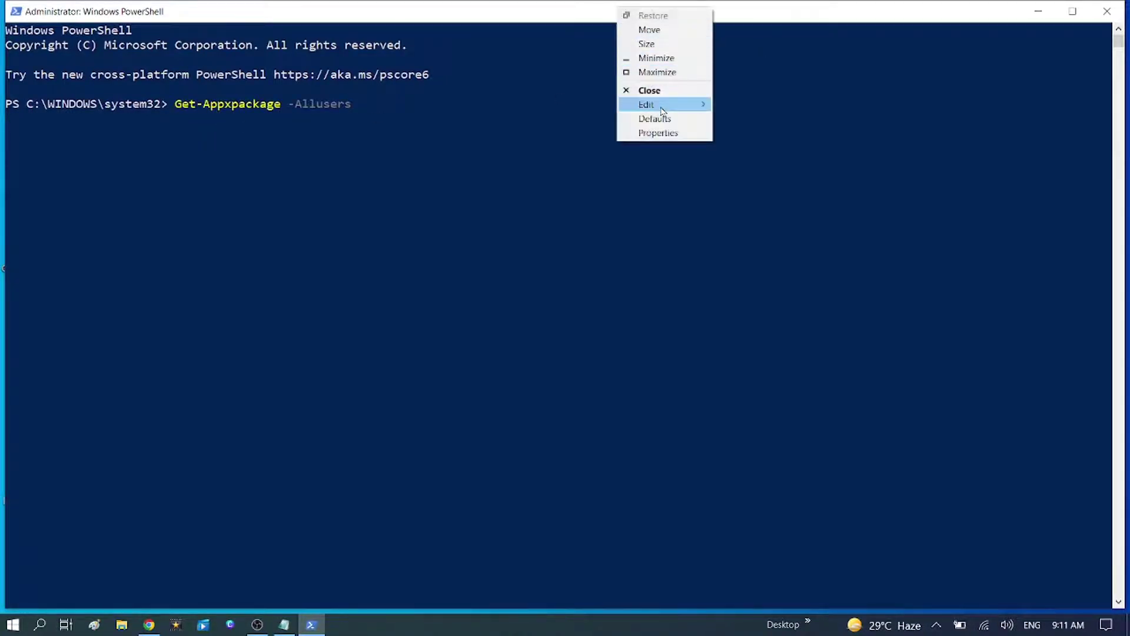
mouse_move(663, 111)
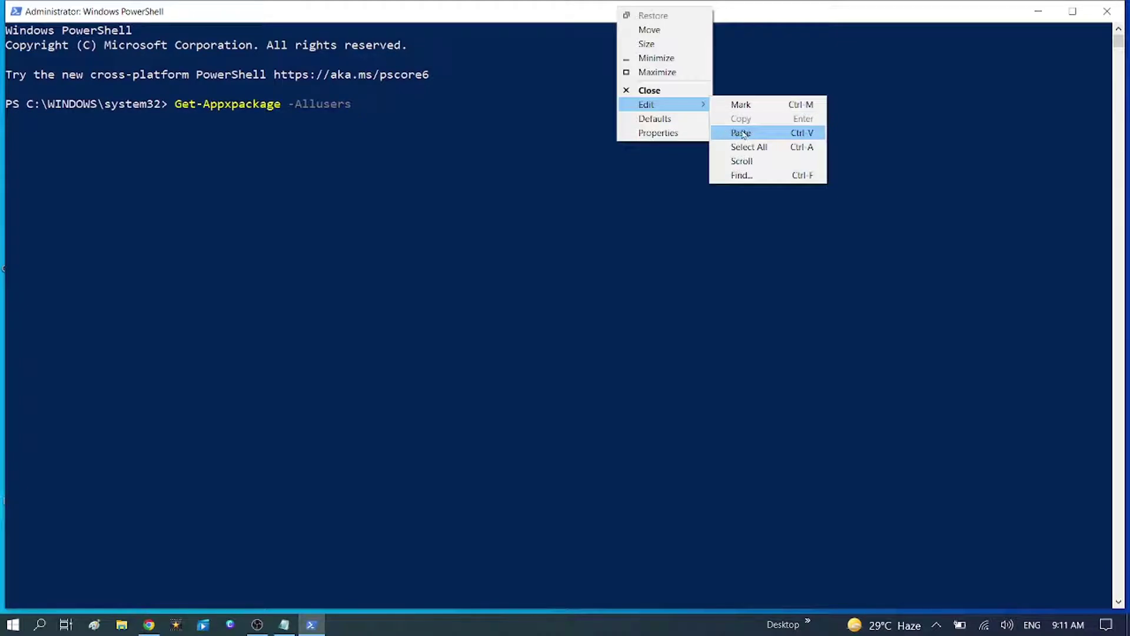
left_click(368, 105)
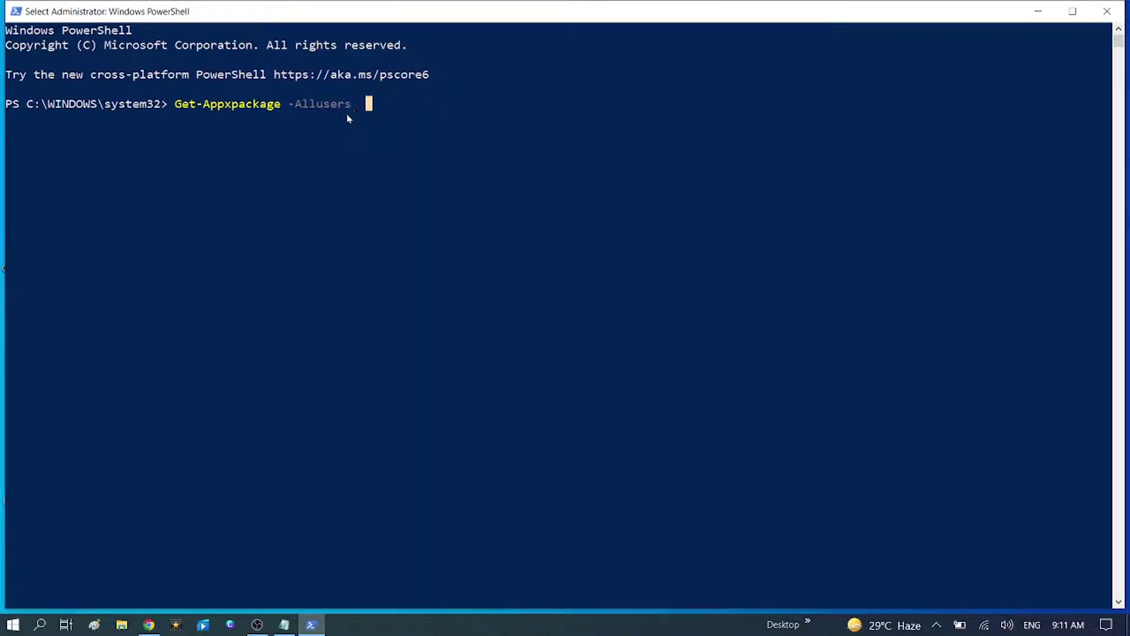
right_click(357, 120)
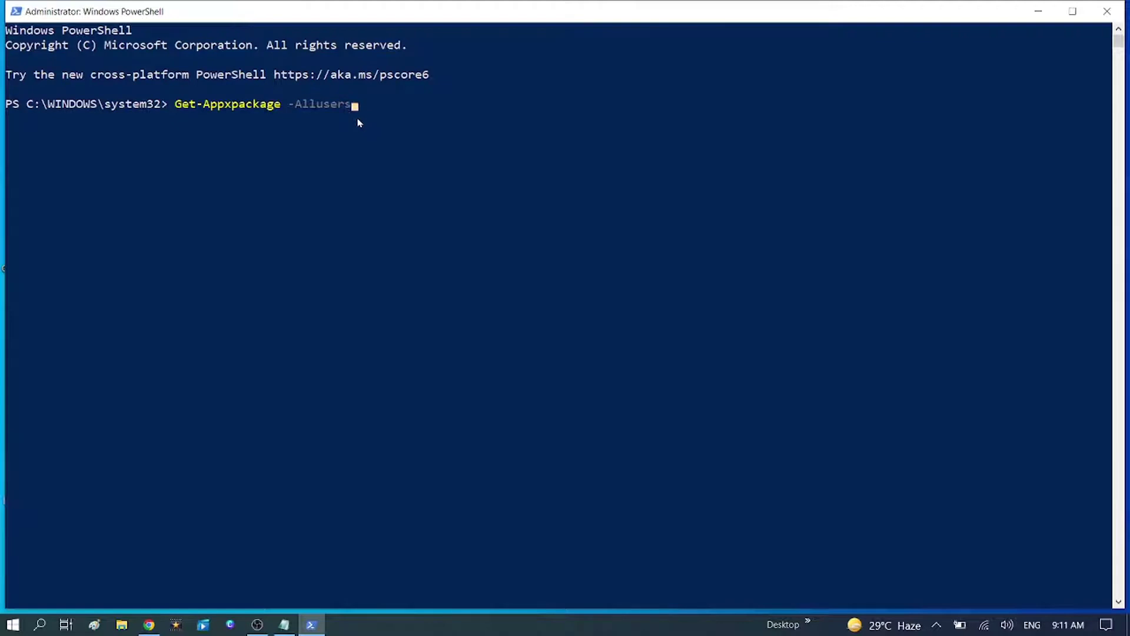
key("Return")
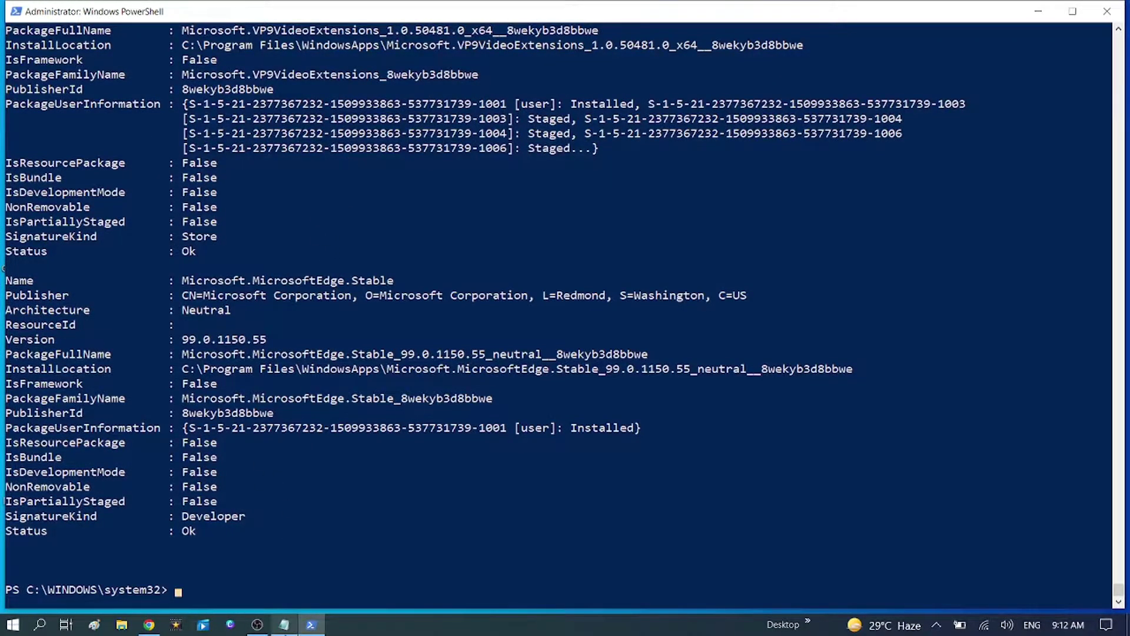
- Switch to Notepad, highlight the package name "Microsoft.WindowsStore", and return to PowerShell
key("alt+Tab")
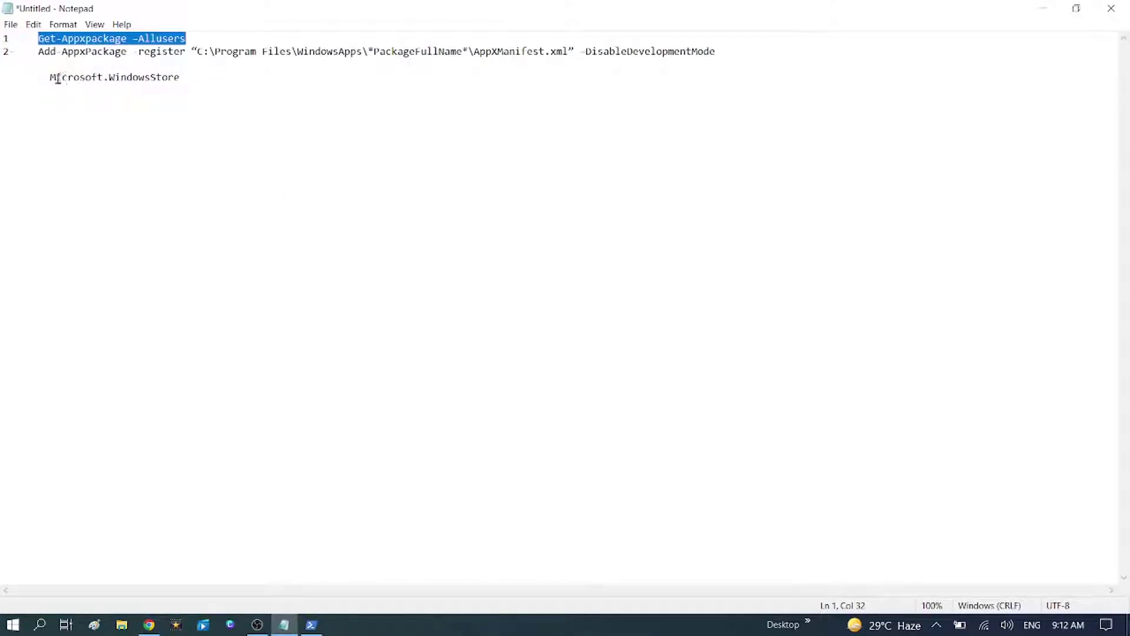
left_click_drag(50, 77, 191, 76)
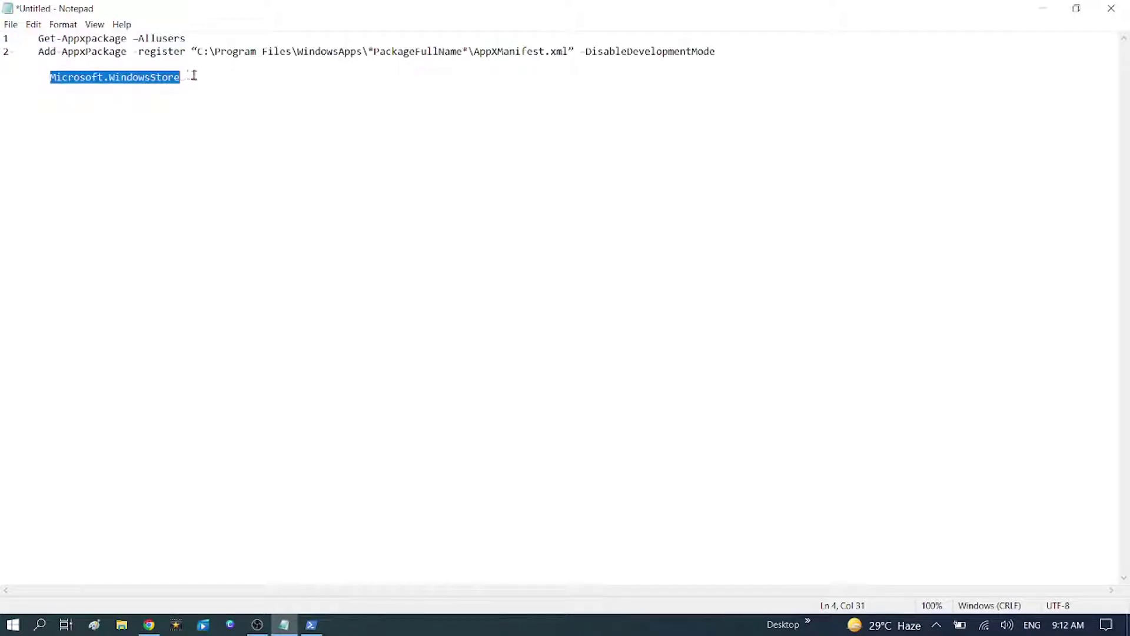
left_click(284, 623)
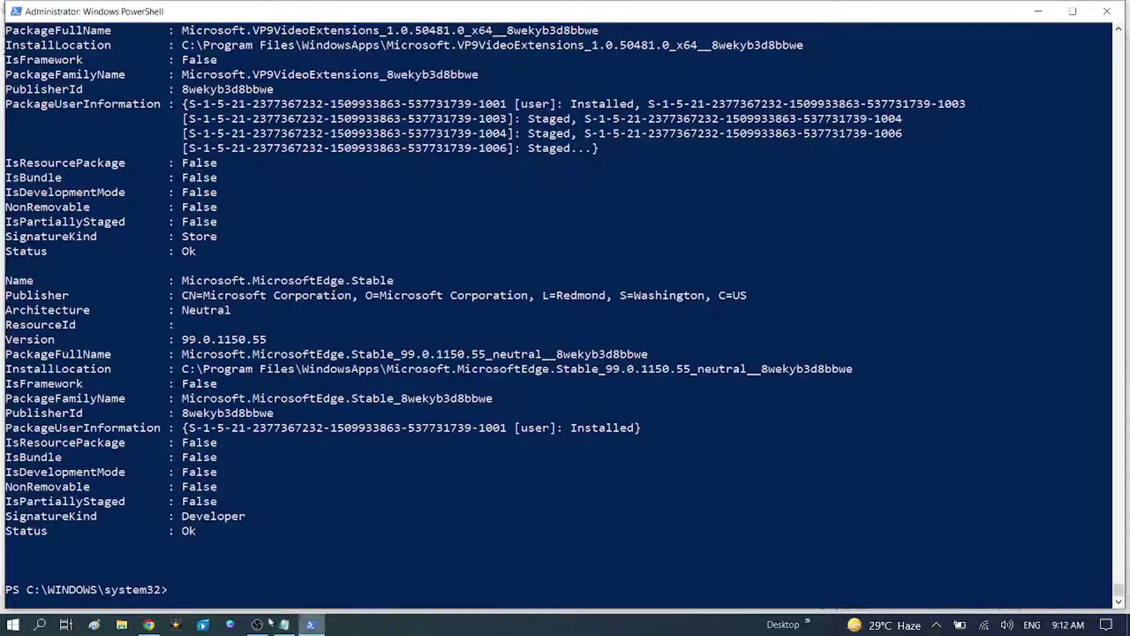
- Open Find for the PowerShell output, check the package name in Notepad again, and start the search text with "Mic"
right_click(562, 13)
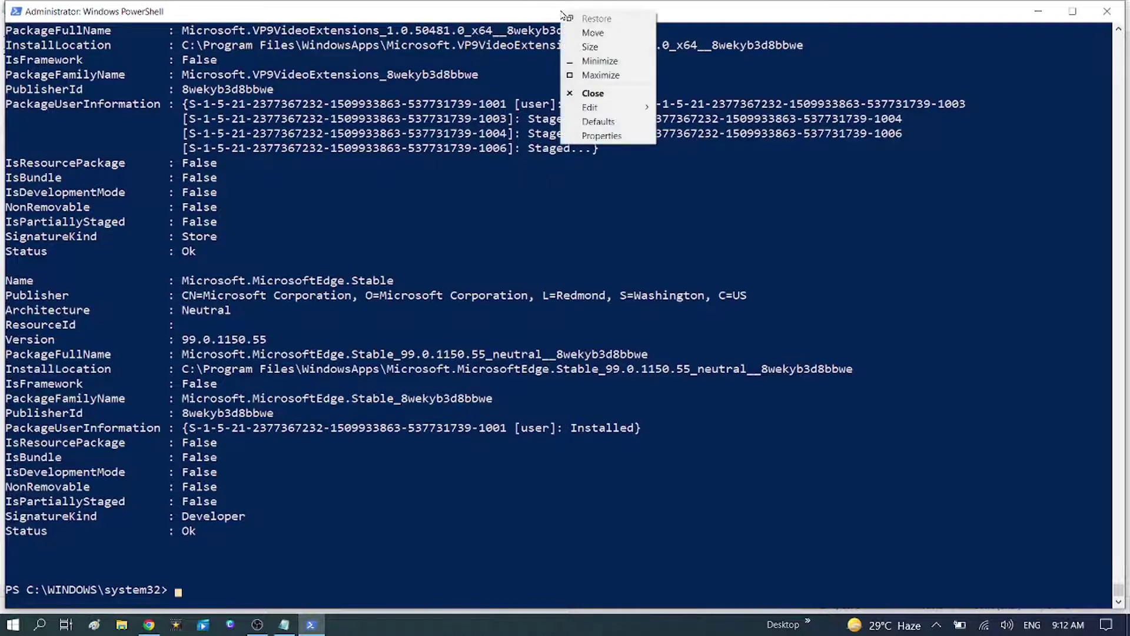
mouse_move(601, 112)
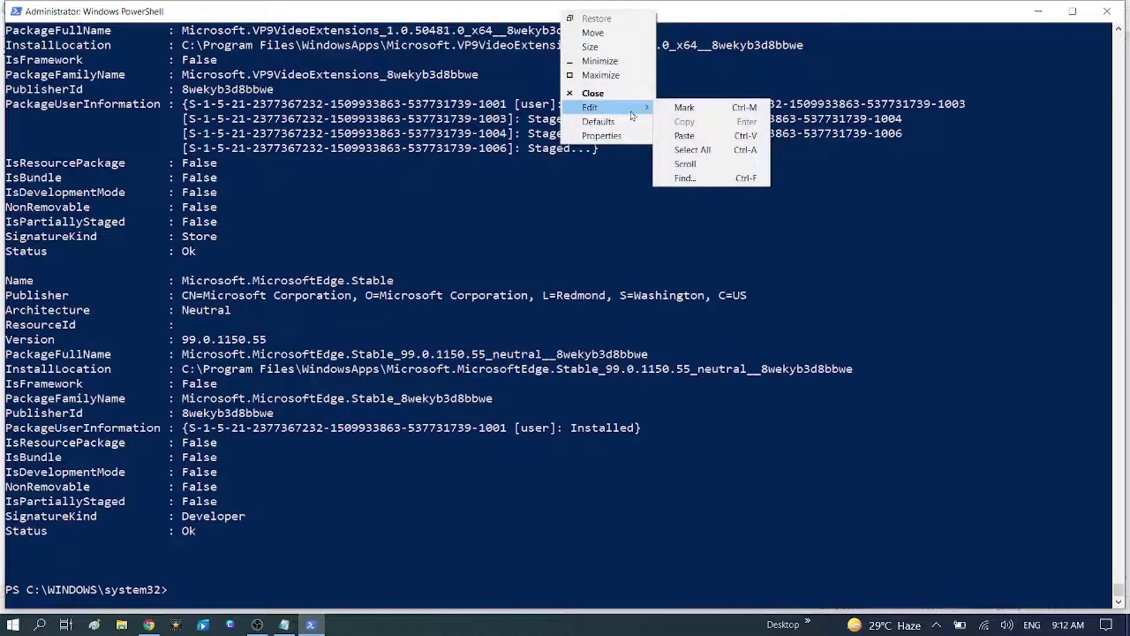
left_click(685, 177)
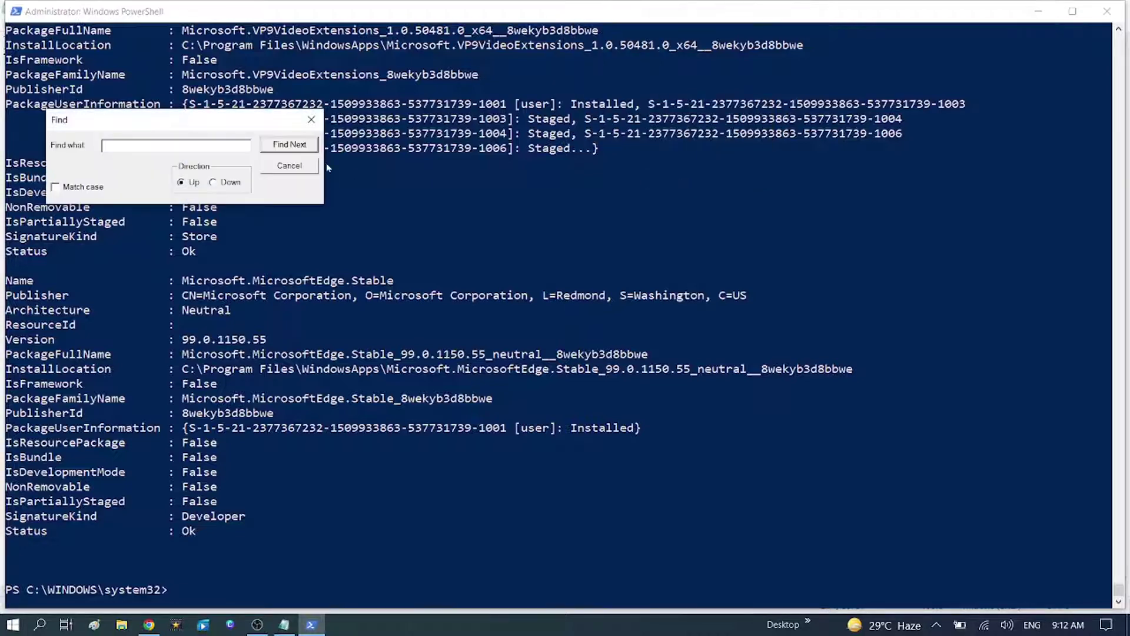
left_click_drag(214, 118, 372, 117)
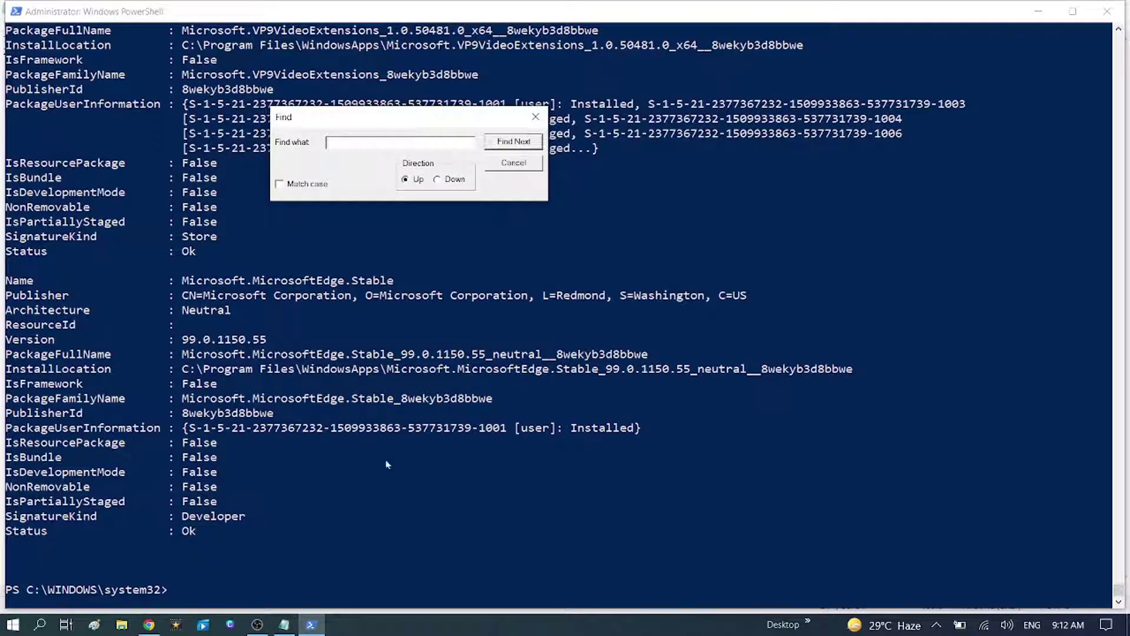
left_click(288, 627)
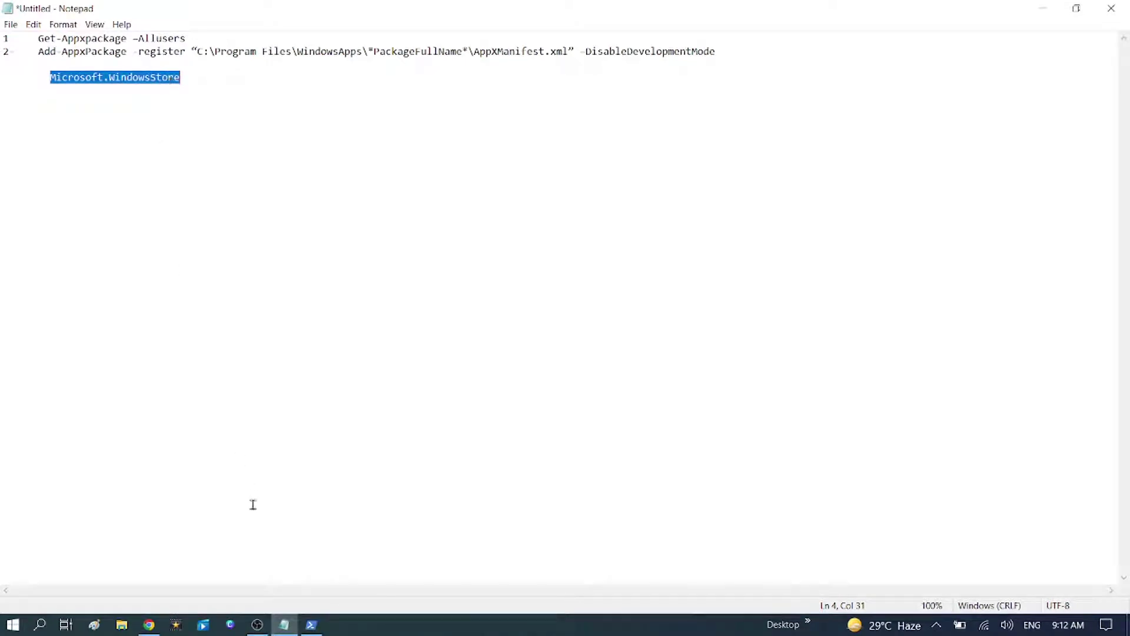
left_click(312, 625)
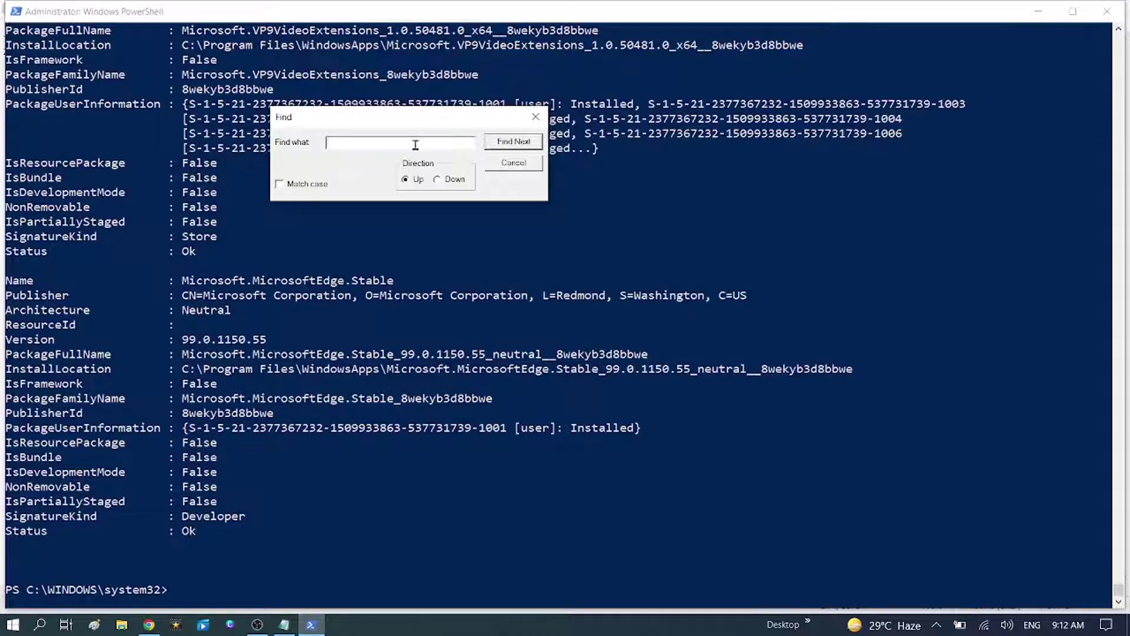
type("Mic")
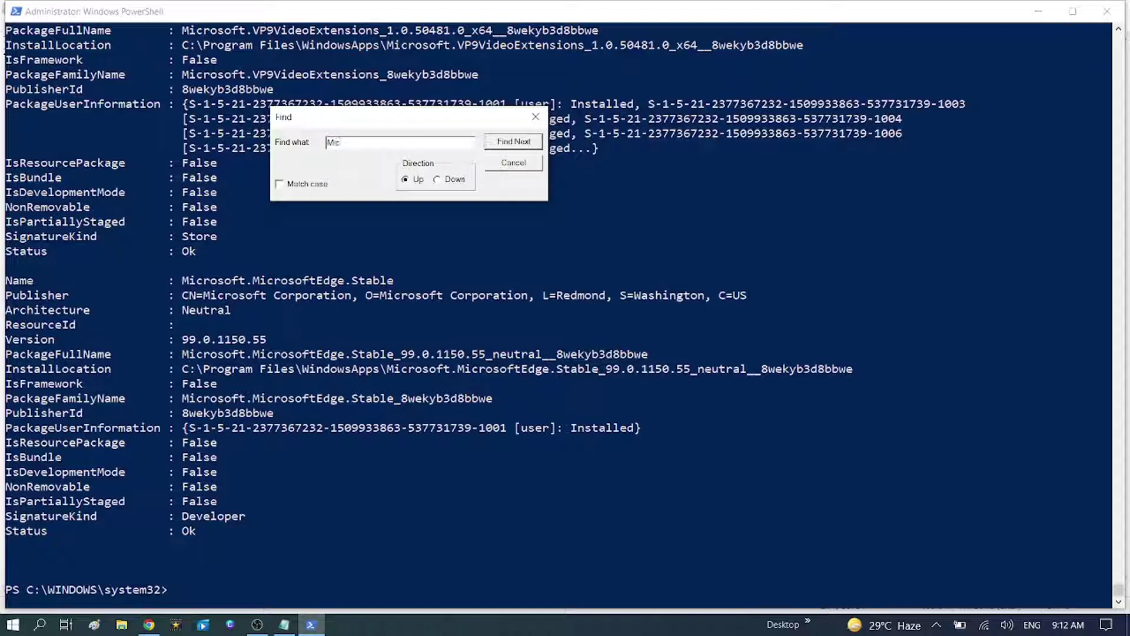